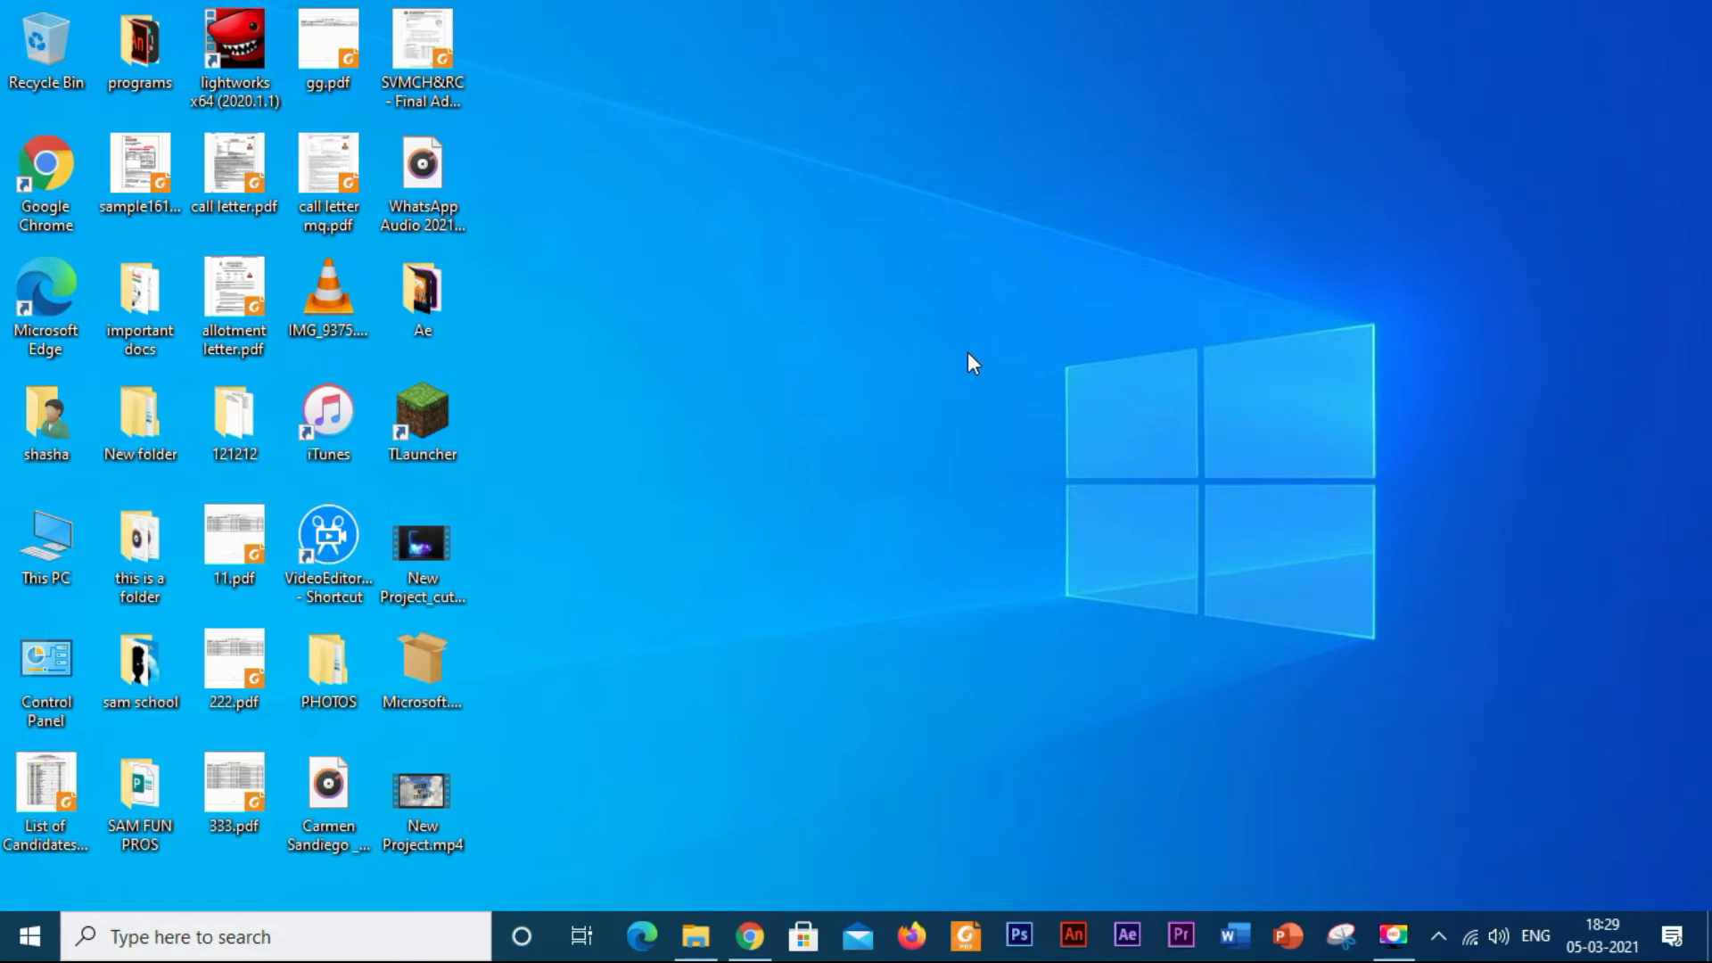
- Download the Updated ElCapitan cursors zip (335 KB) from the DeviantArt page in Chrome
click(749, 936)
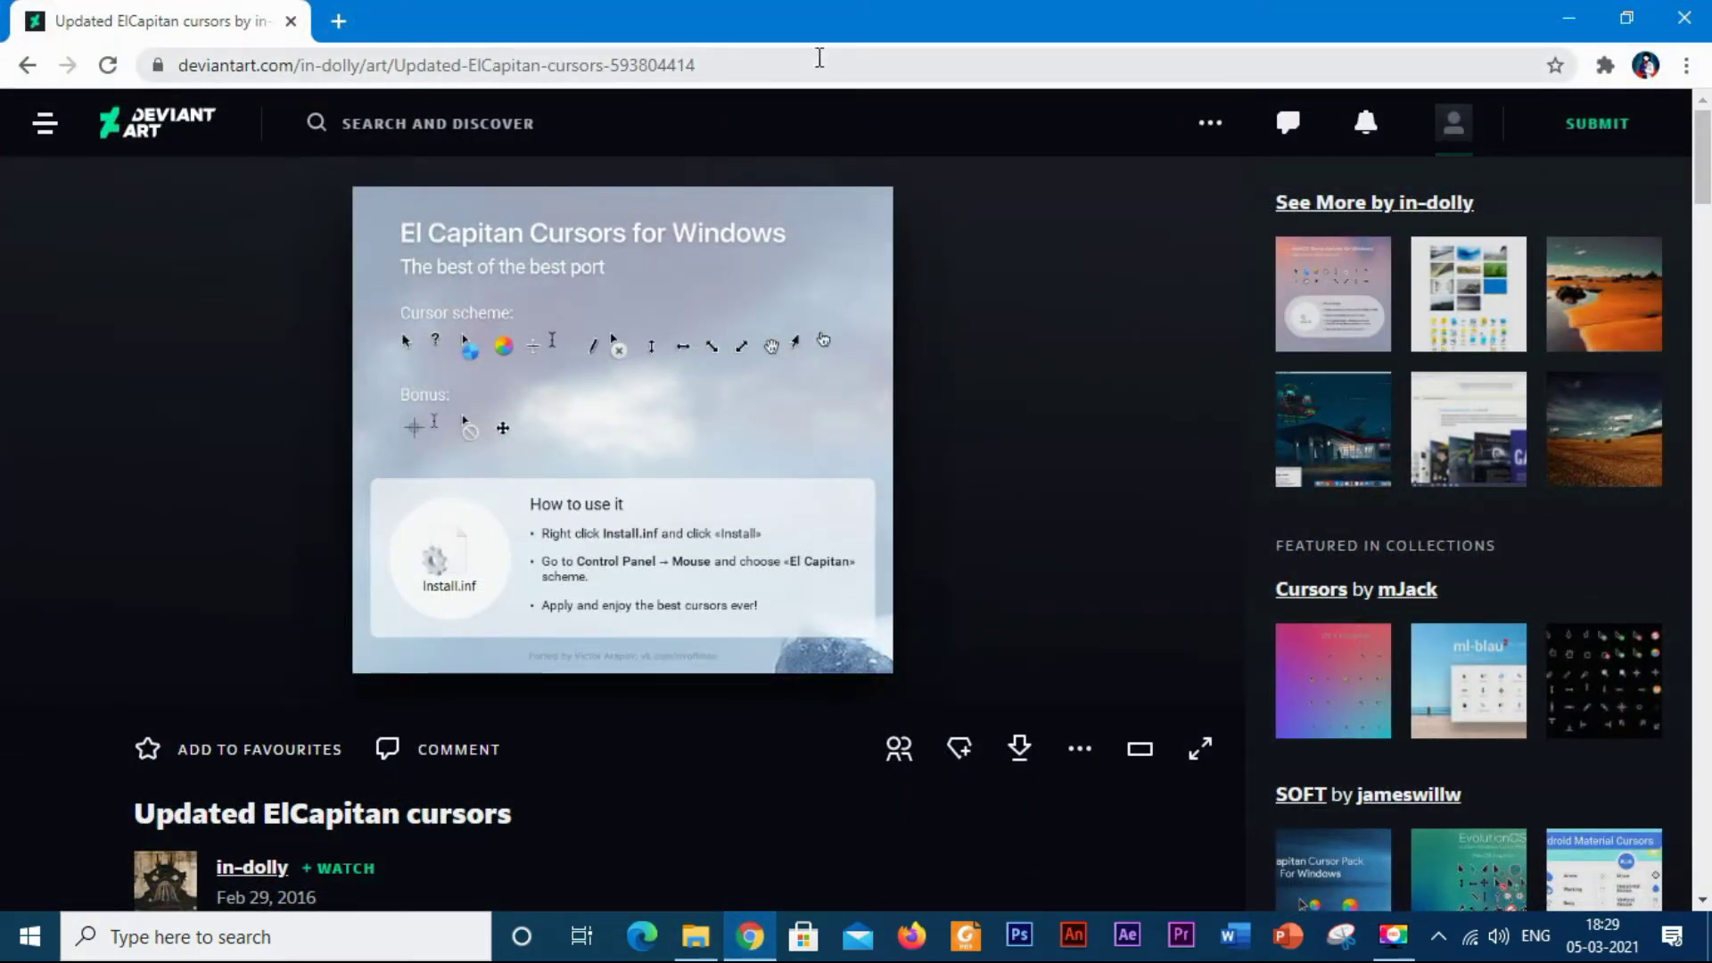
drag(811, 65, 148, 156)
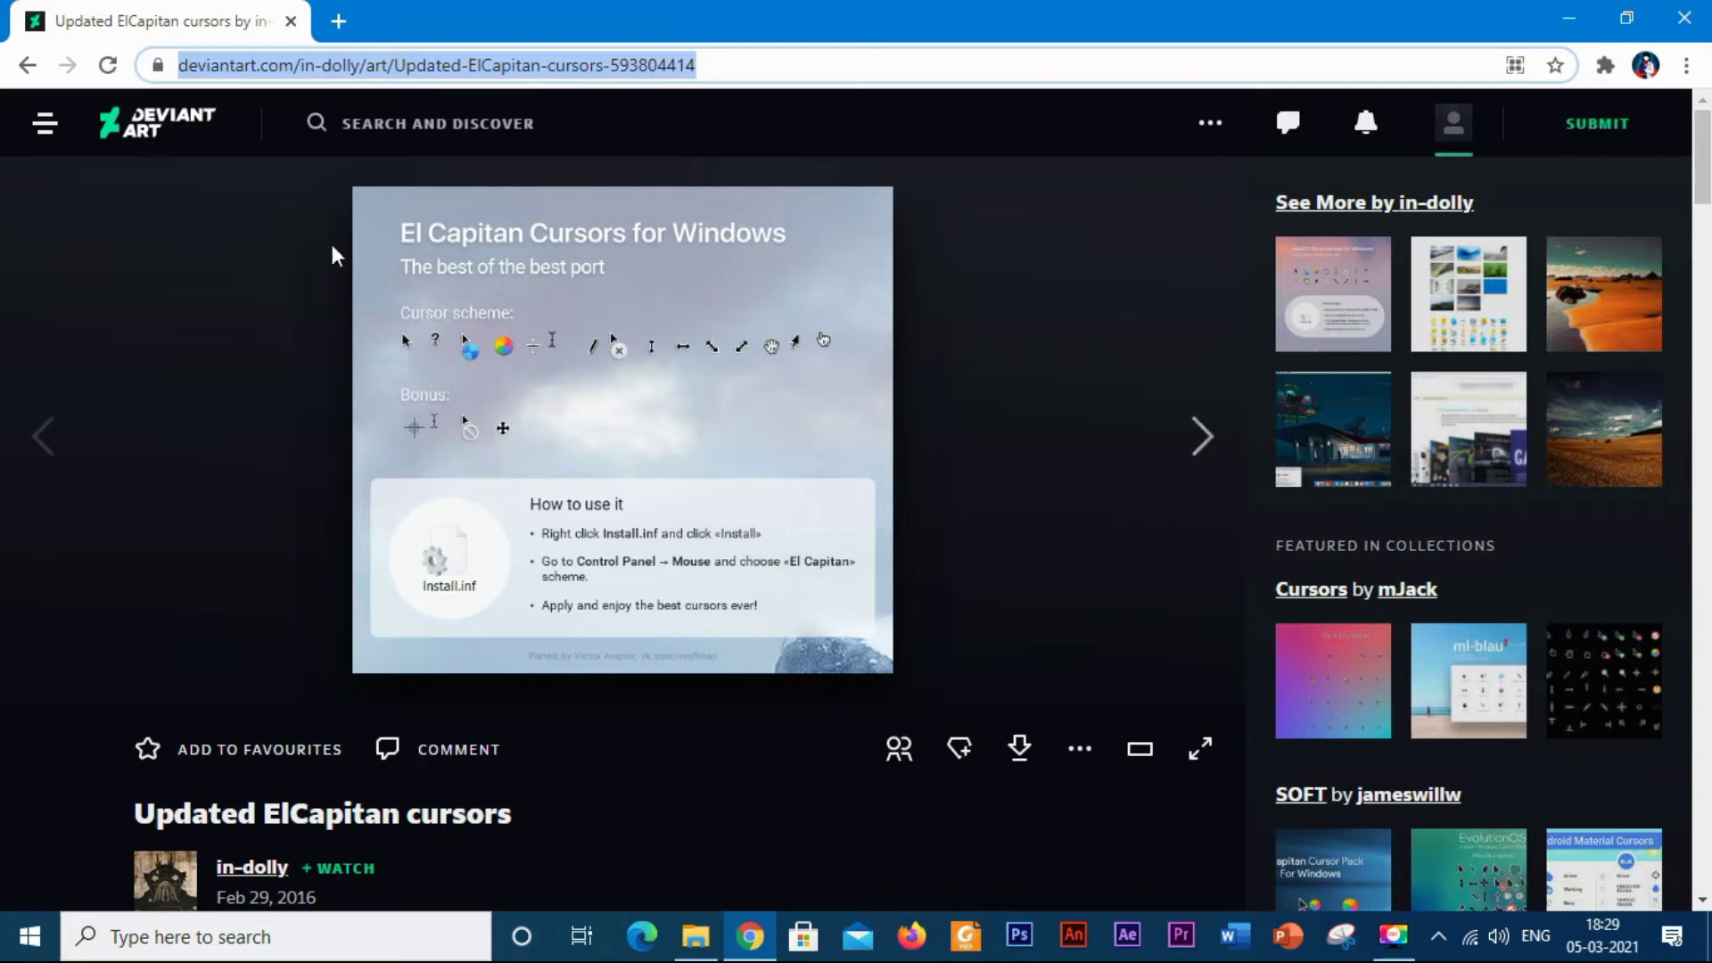
click(1020, 765)
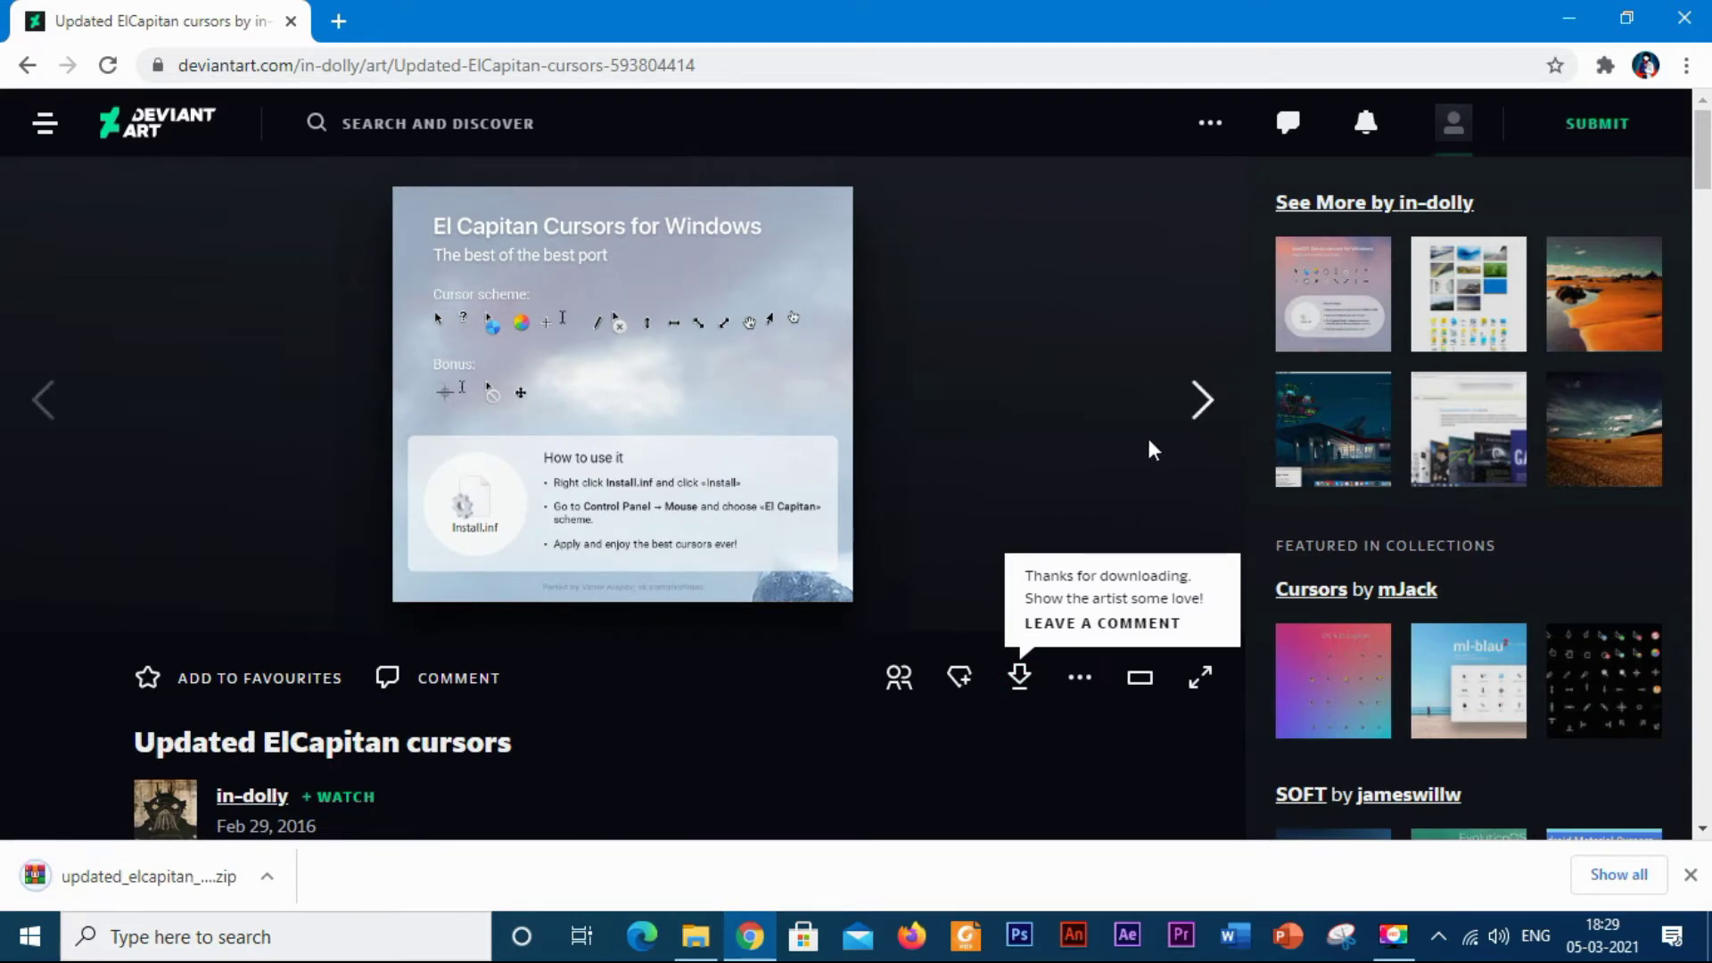
click(1020, 689)
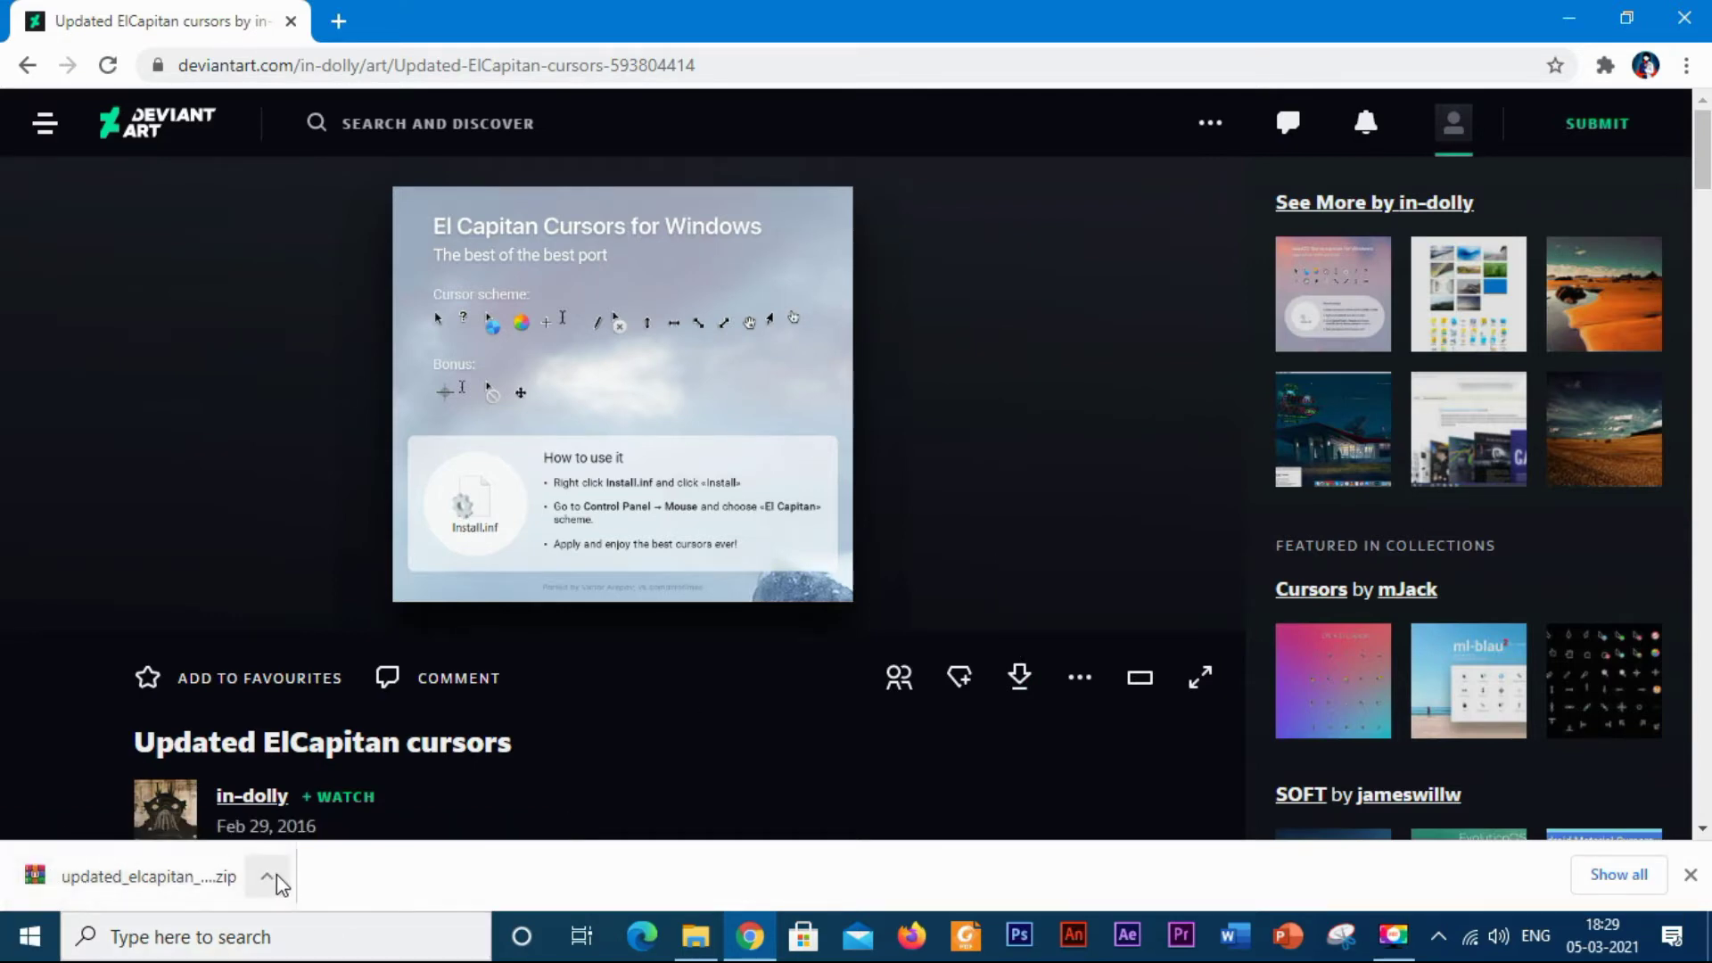
- Minimise the browser to the desktop and refresh the desktop icons
key(super+d)
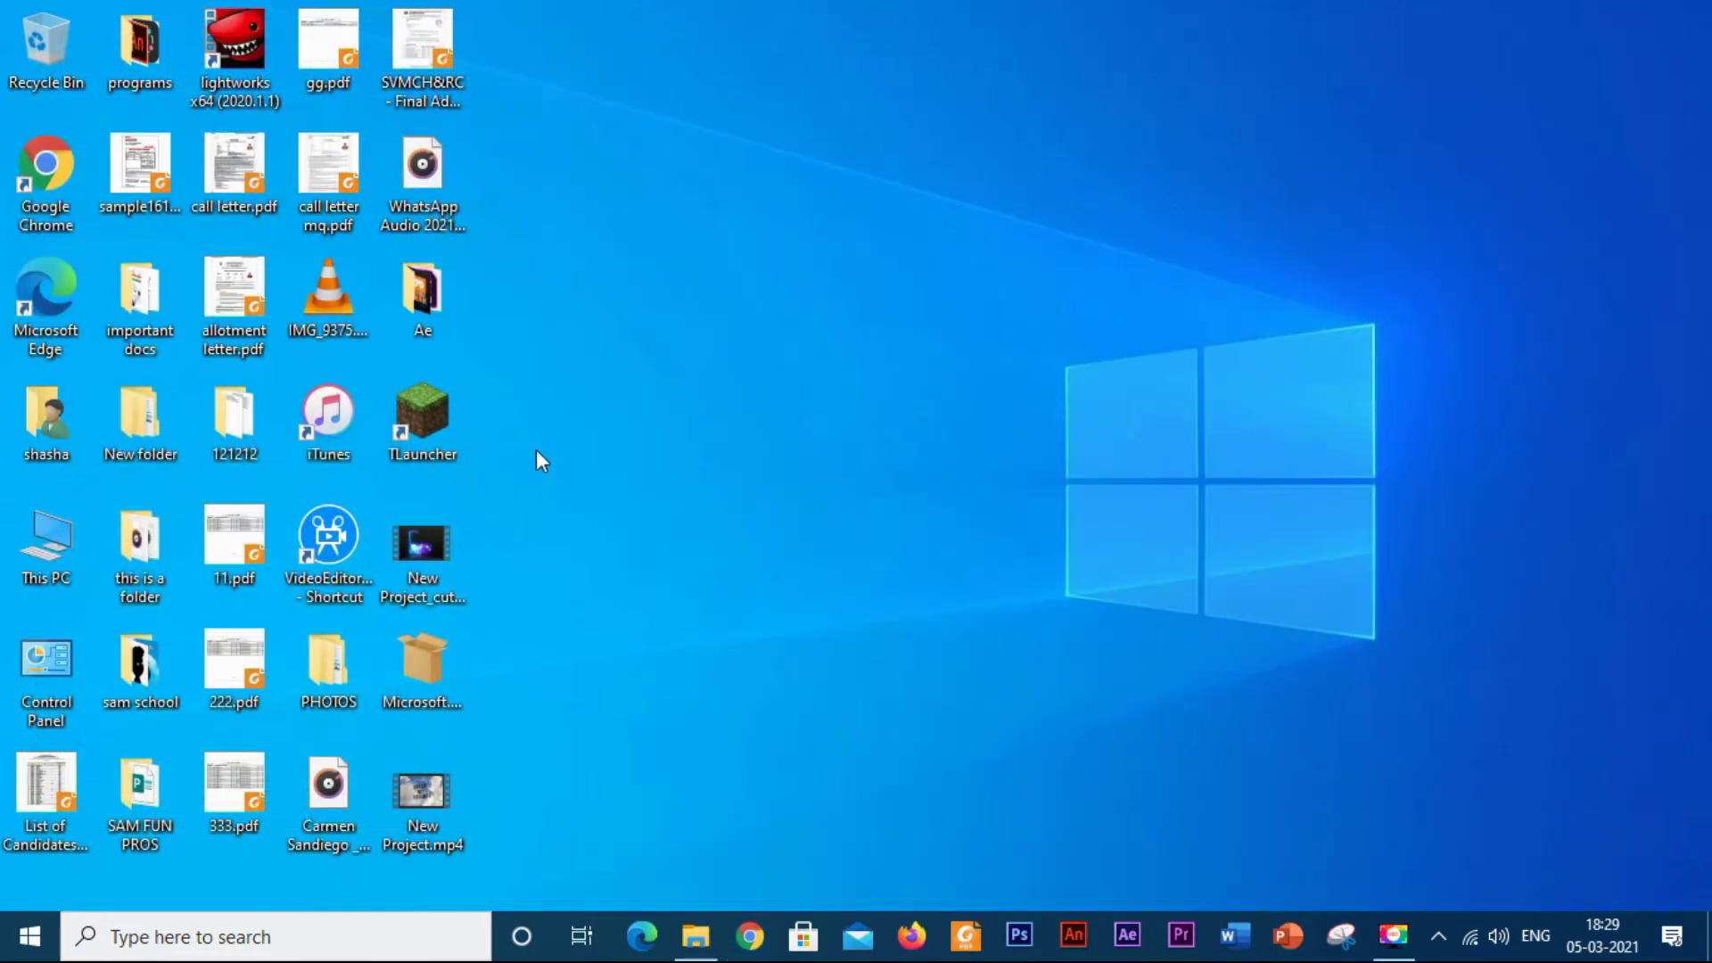
right_click(638, 458)
click(598, 504)
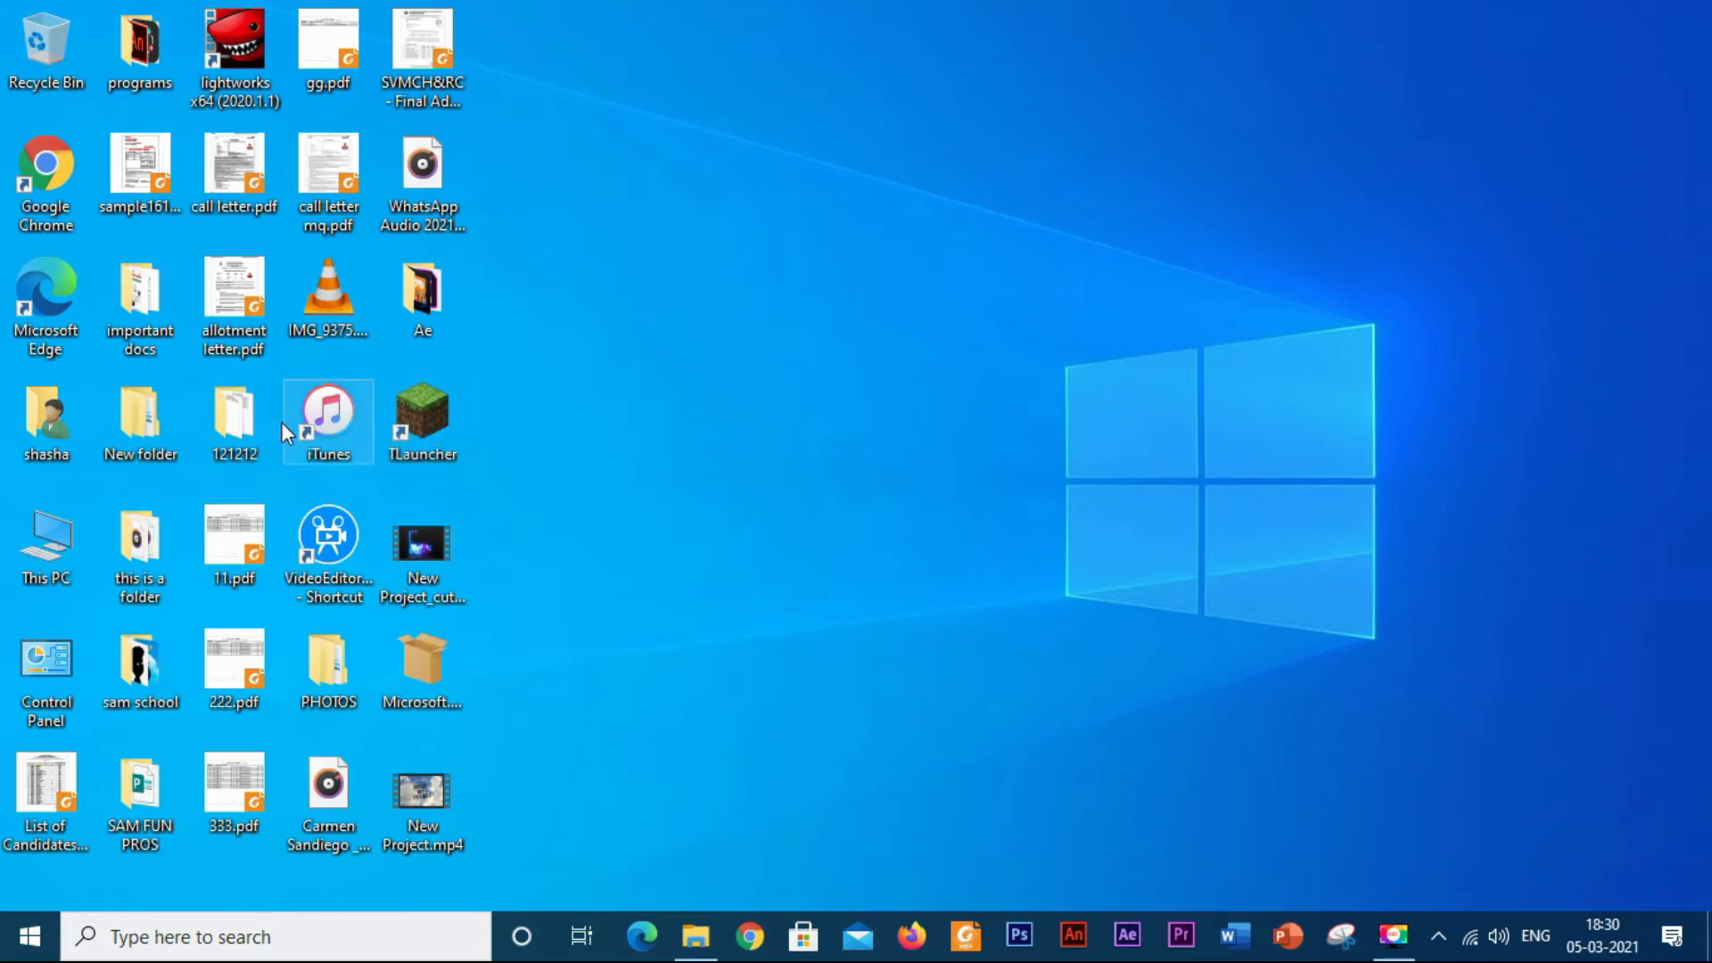
- In New folder, extract the El Capitan cursors zip into its own folder and select it
double_click(168, 410)
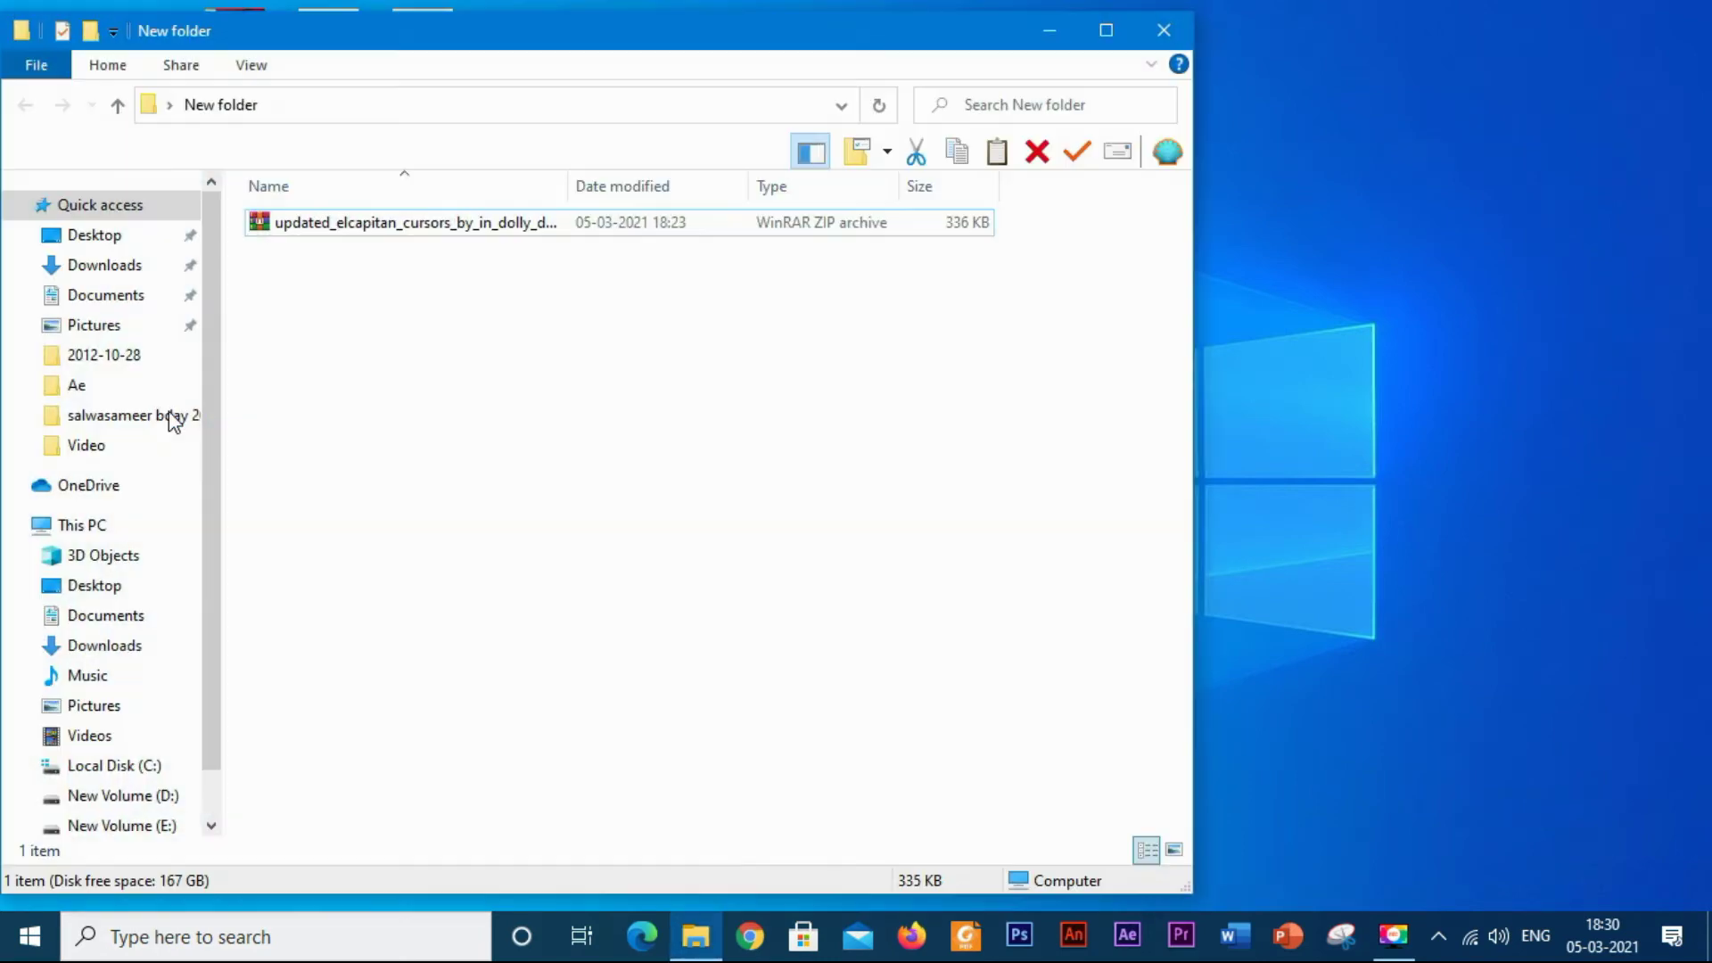
click(598, 235)
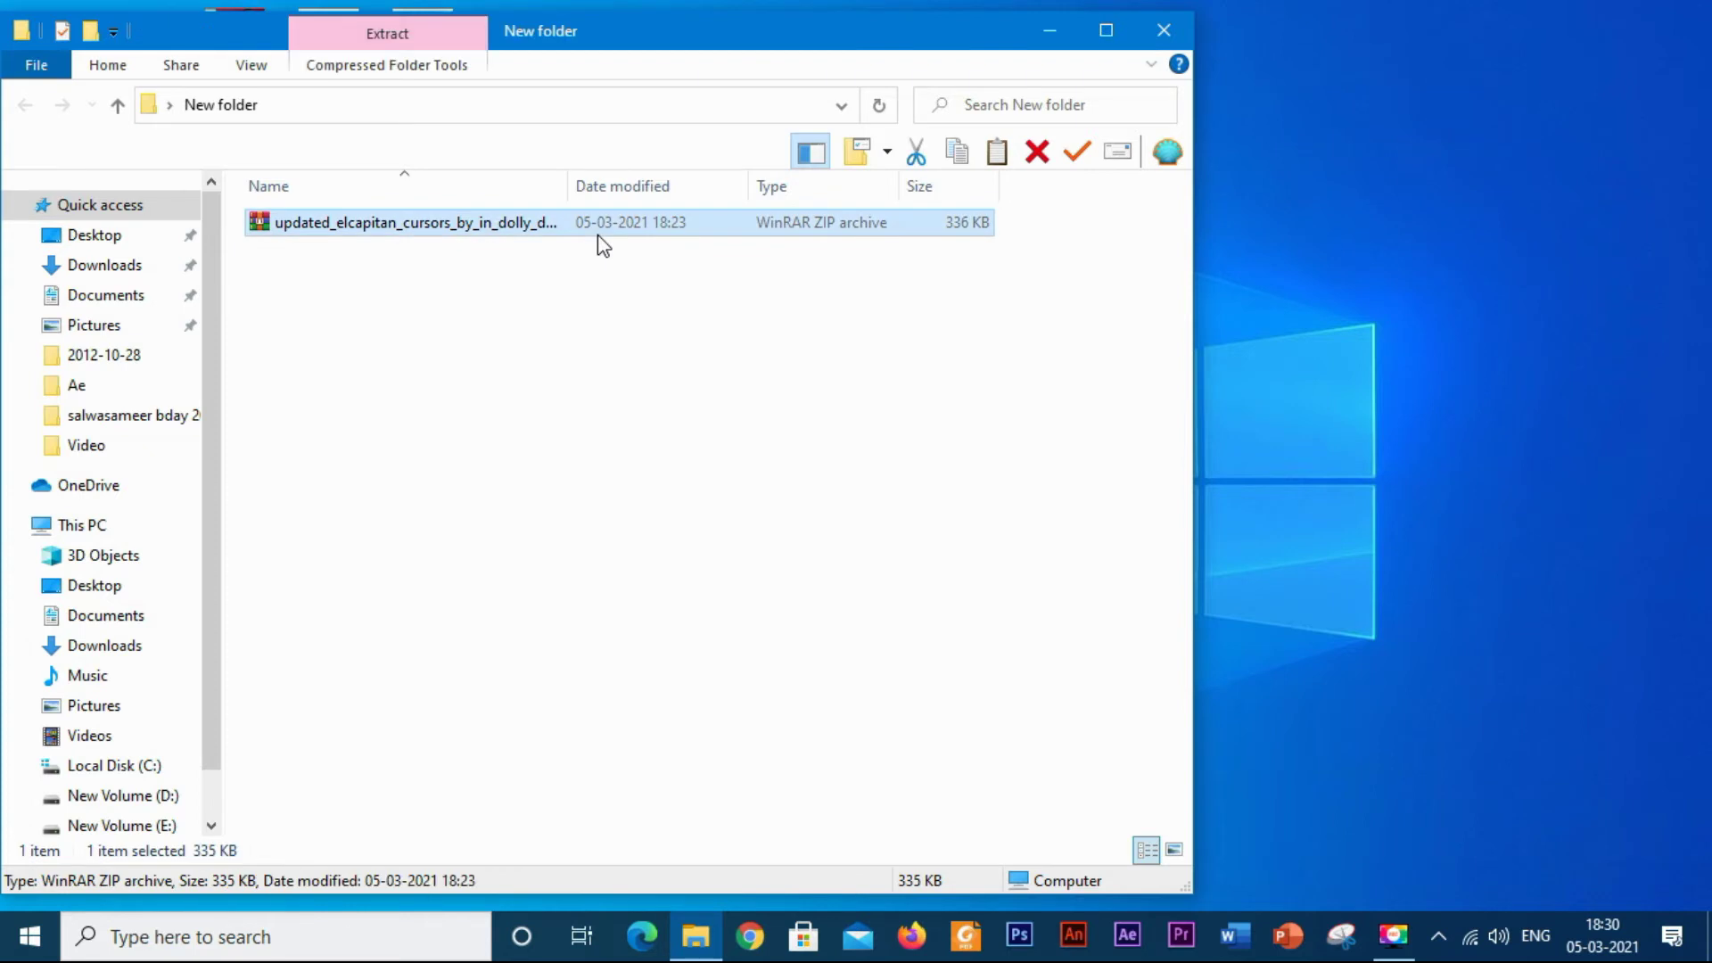
right_click(509, 232)
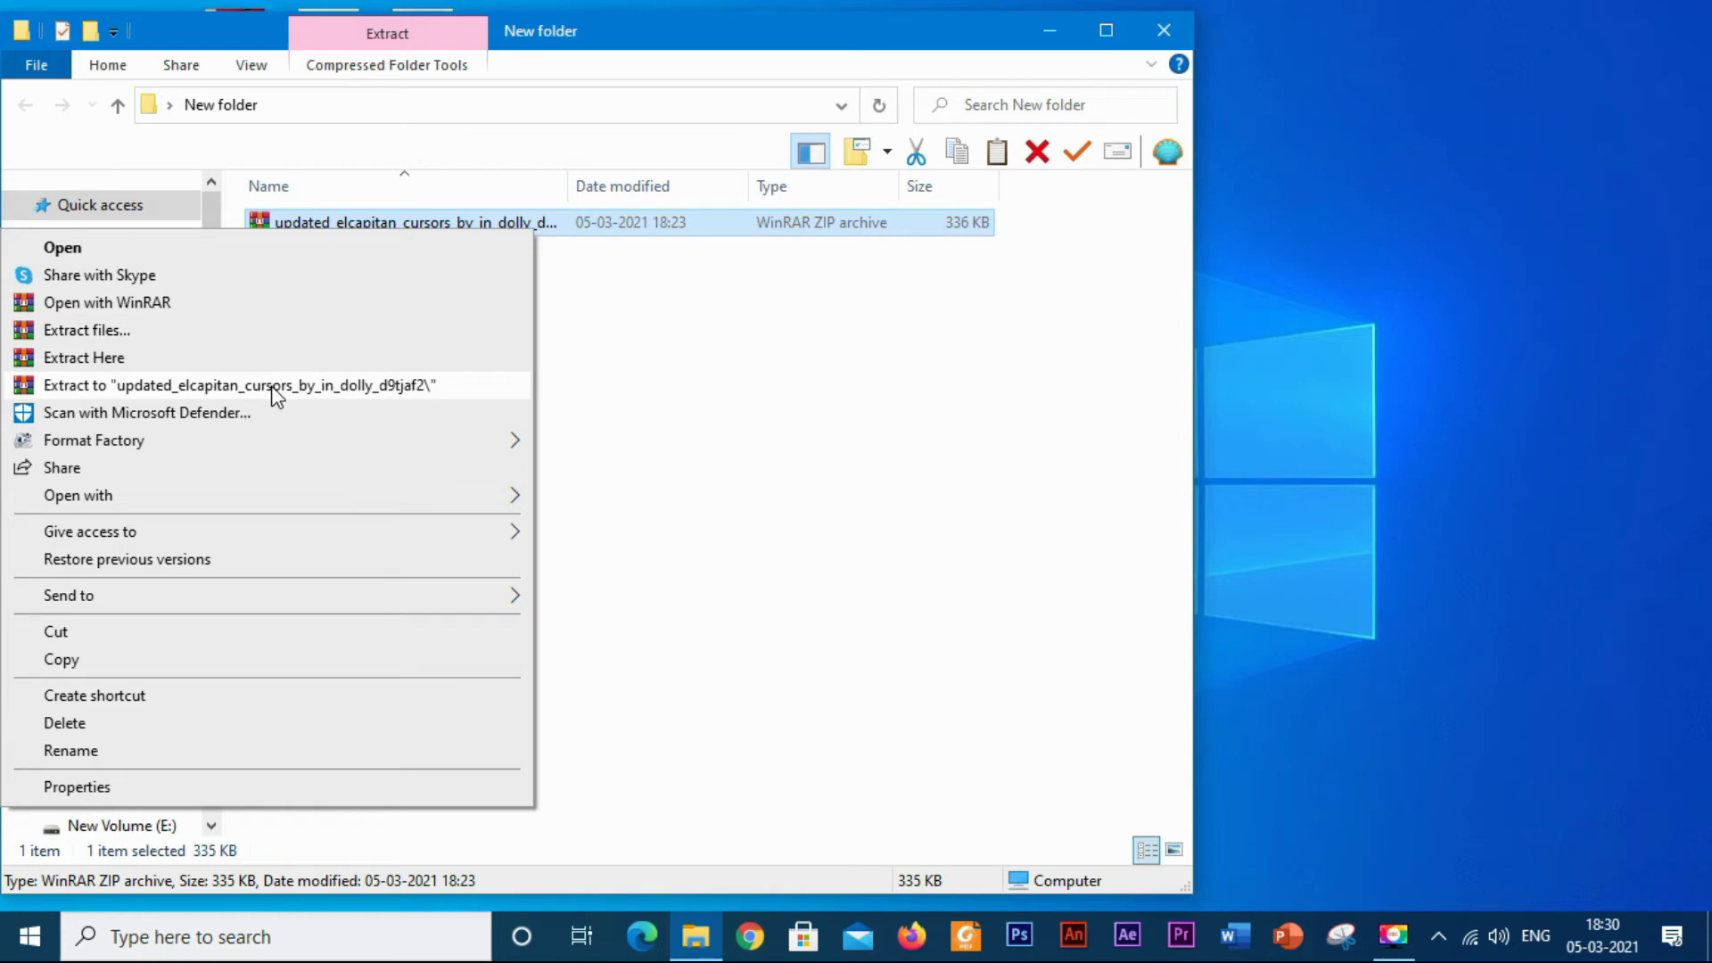
click(277, 387)
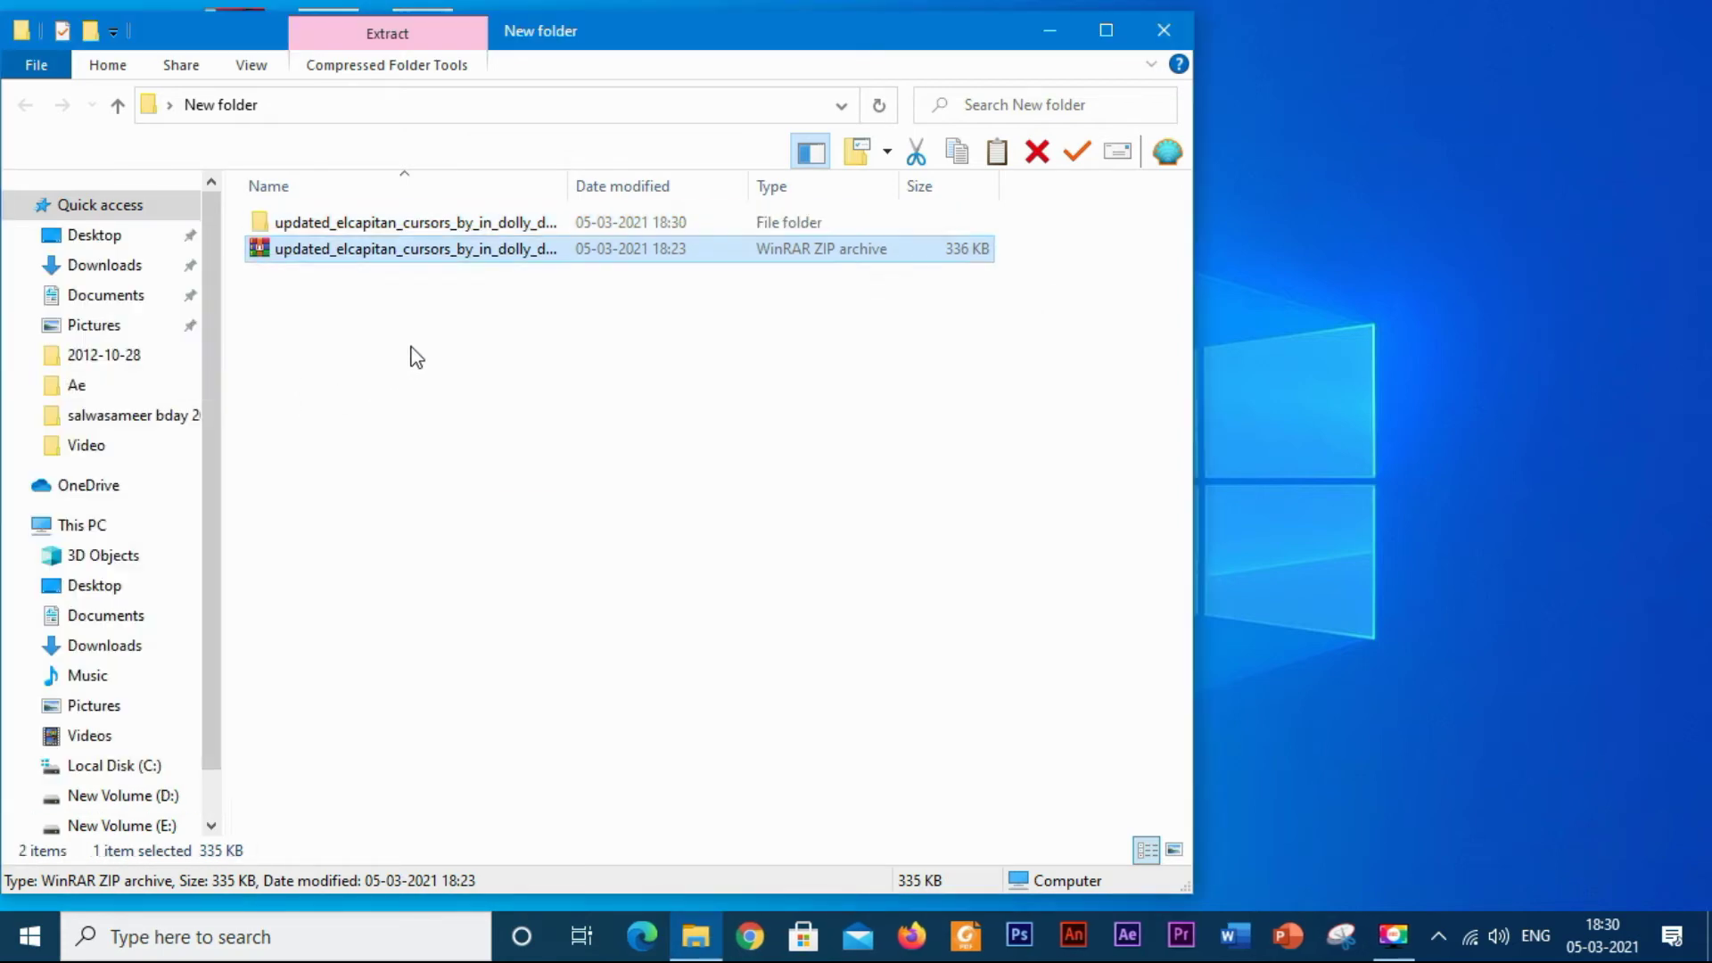
click(416, 356)
click(443, 230)
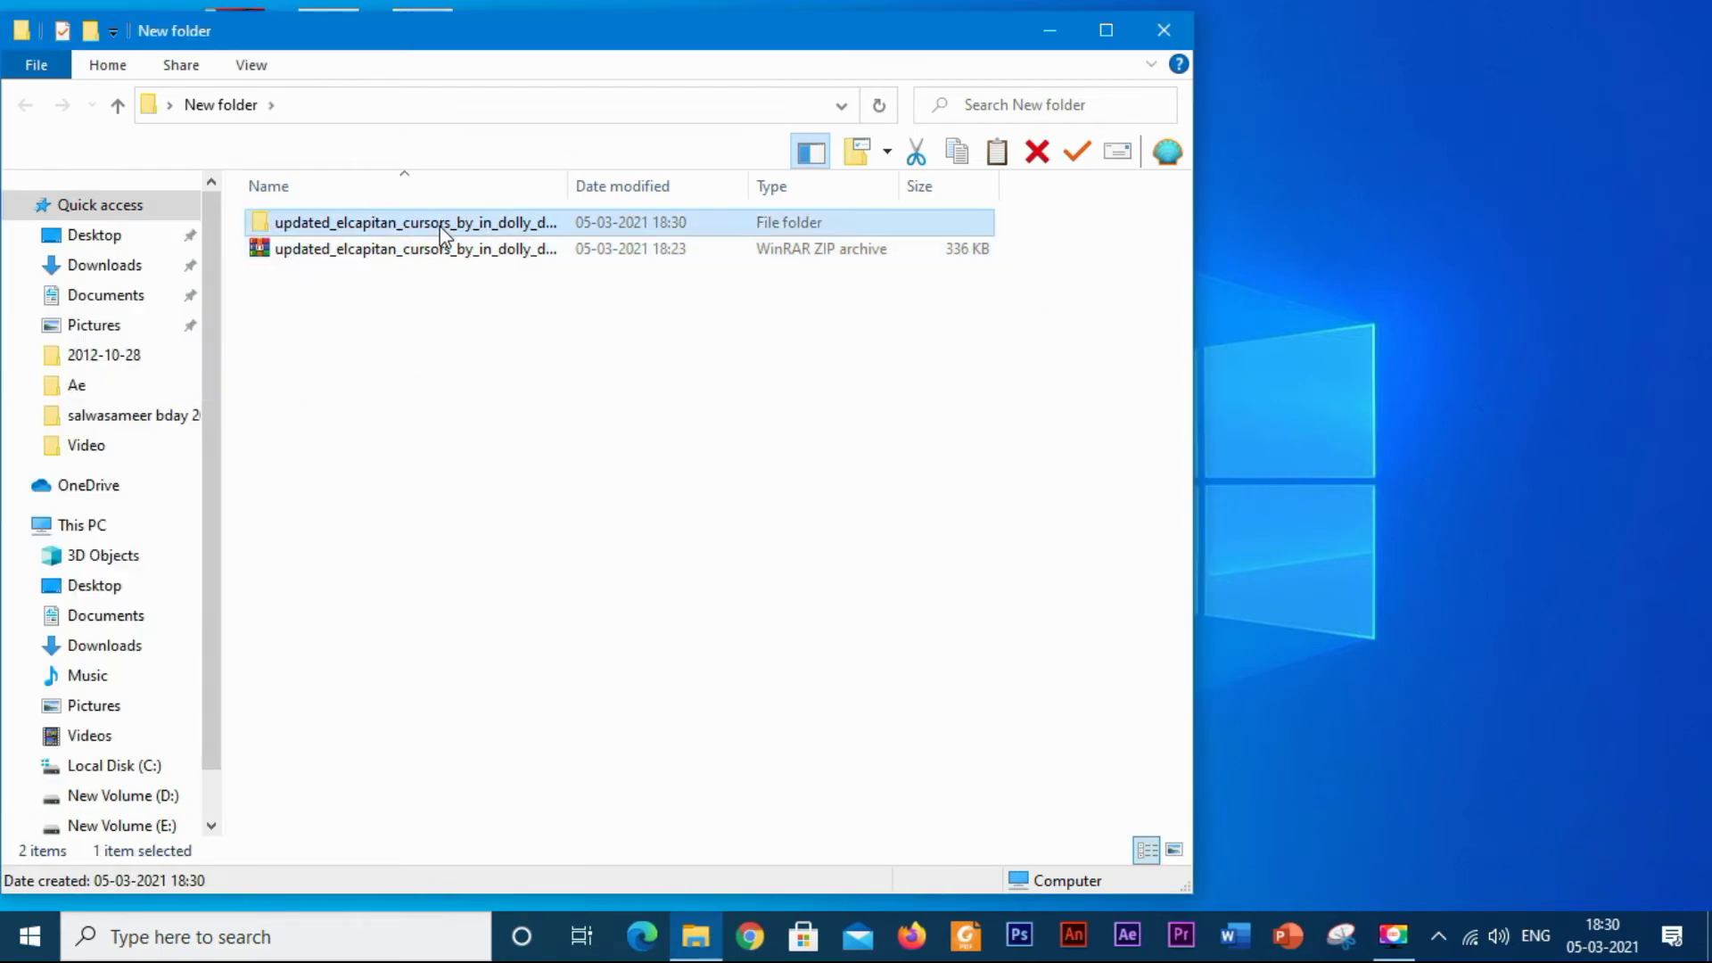
- Open the extracted cursor folder, run Install.inf, then close File Explorer
double_click(443, 230)
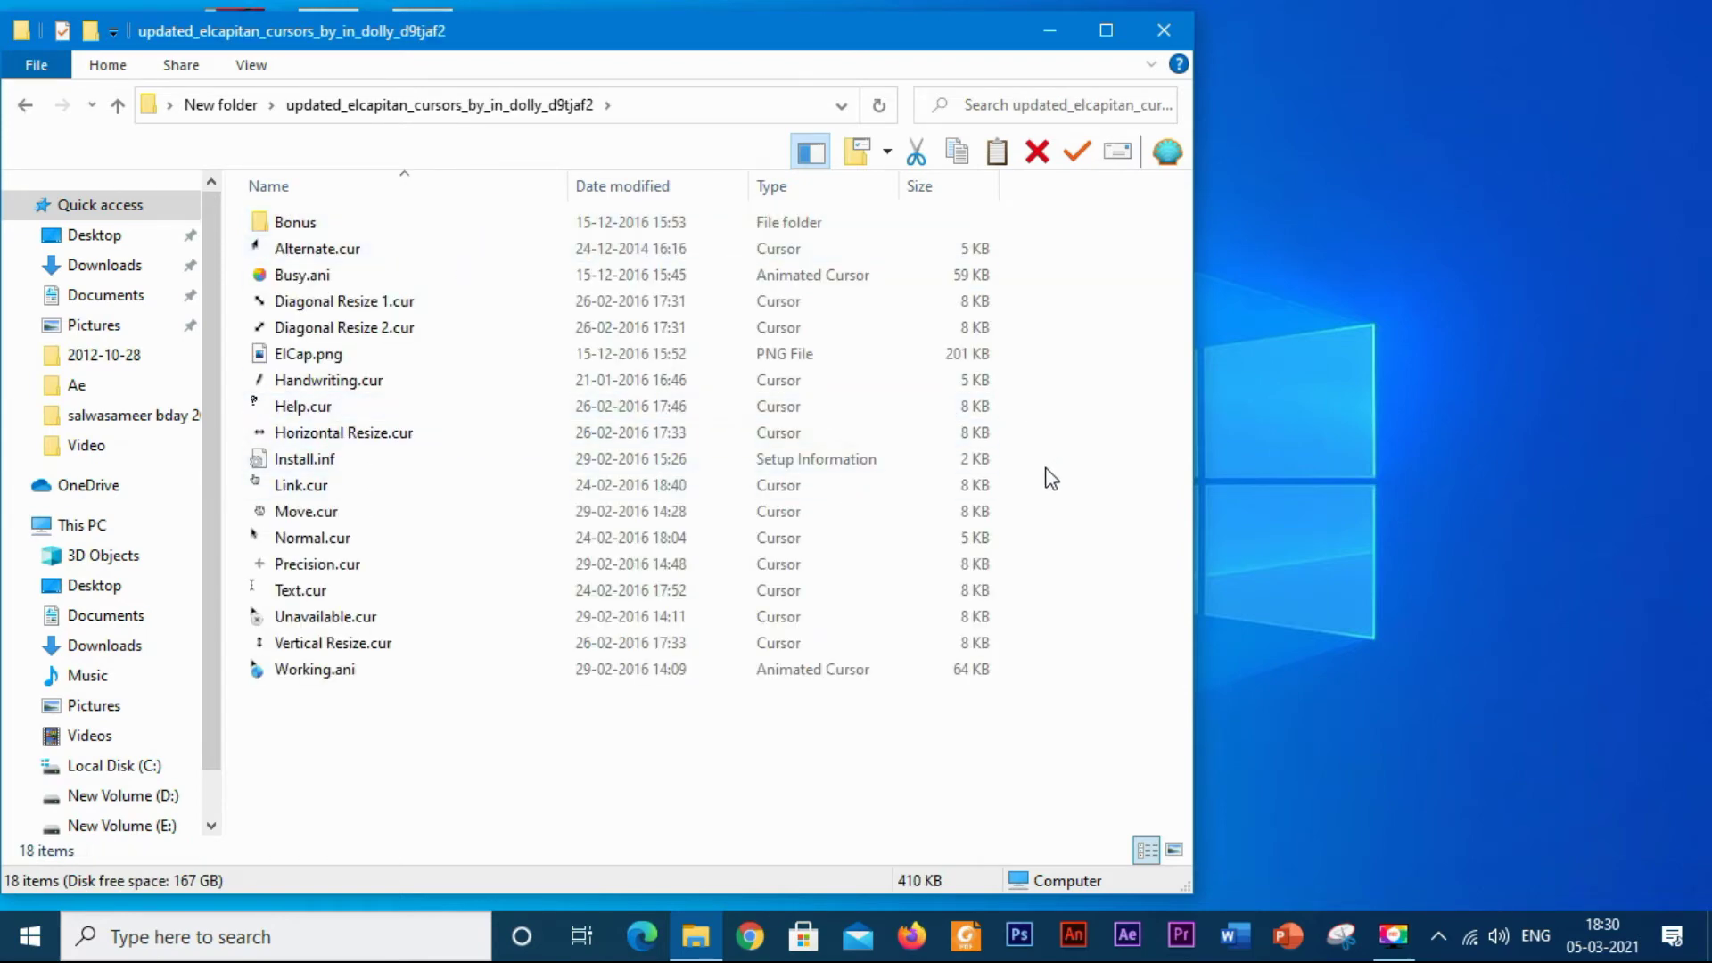
drag(1047, 459, 932, 474)
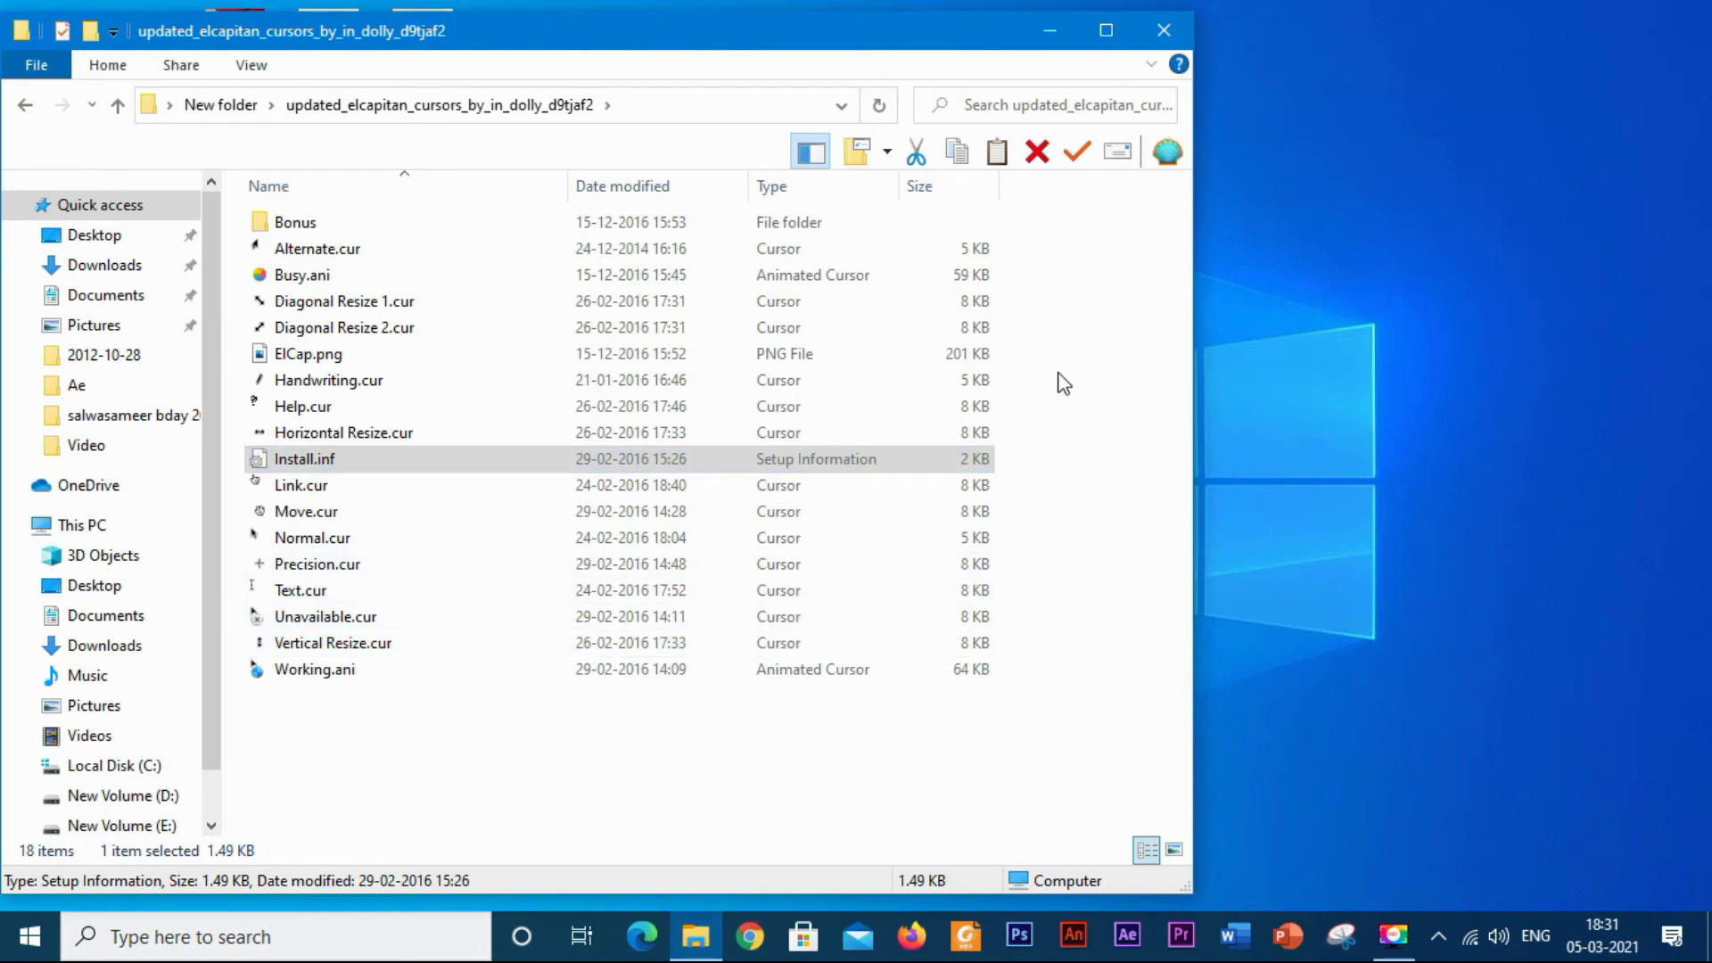
click(1164, 29)
click(201, 929)
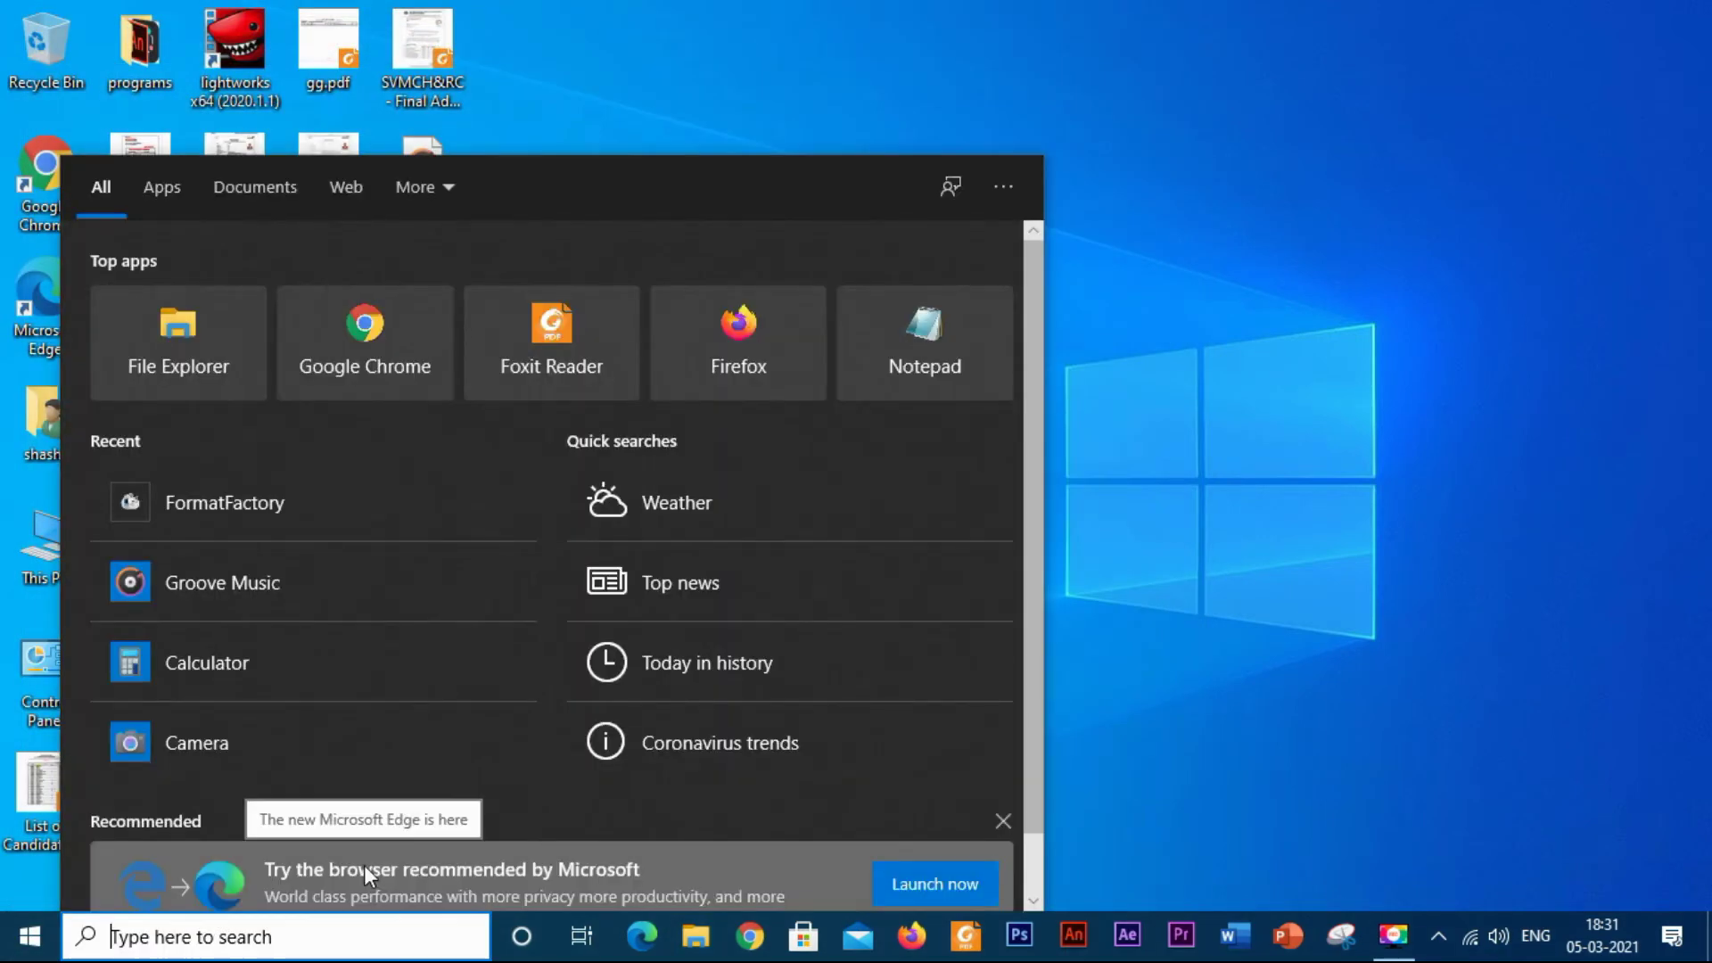
- Search 'mouse settings' and open Mouse Properties through Additional mouse options
text(mouse set)
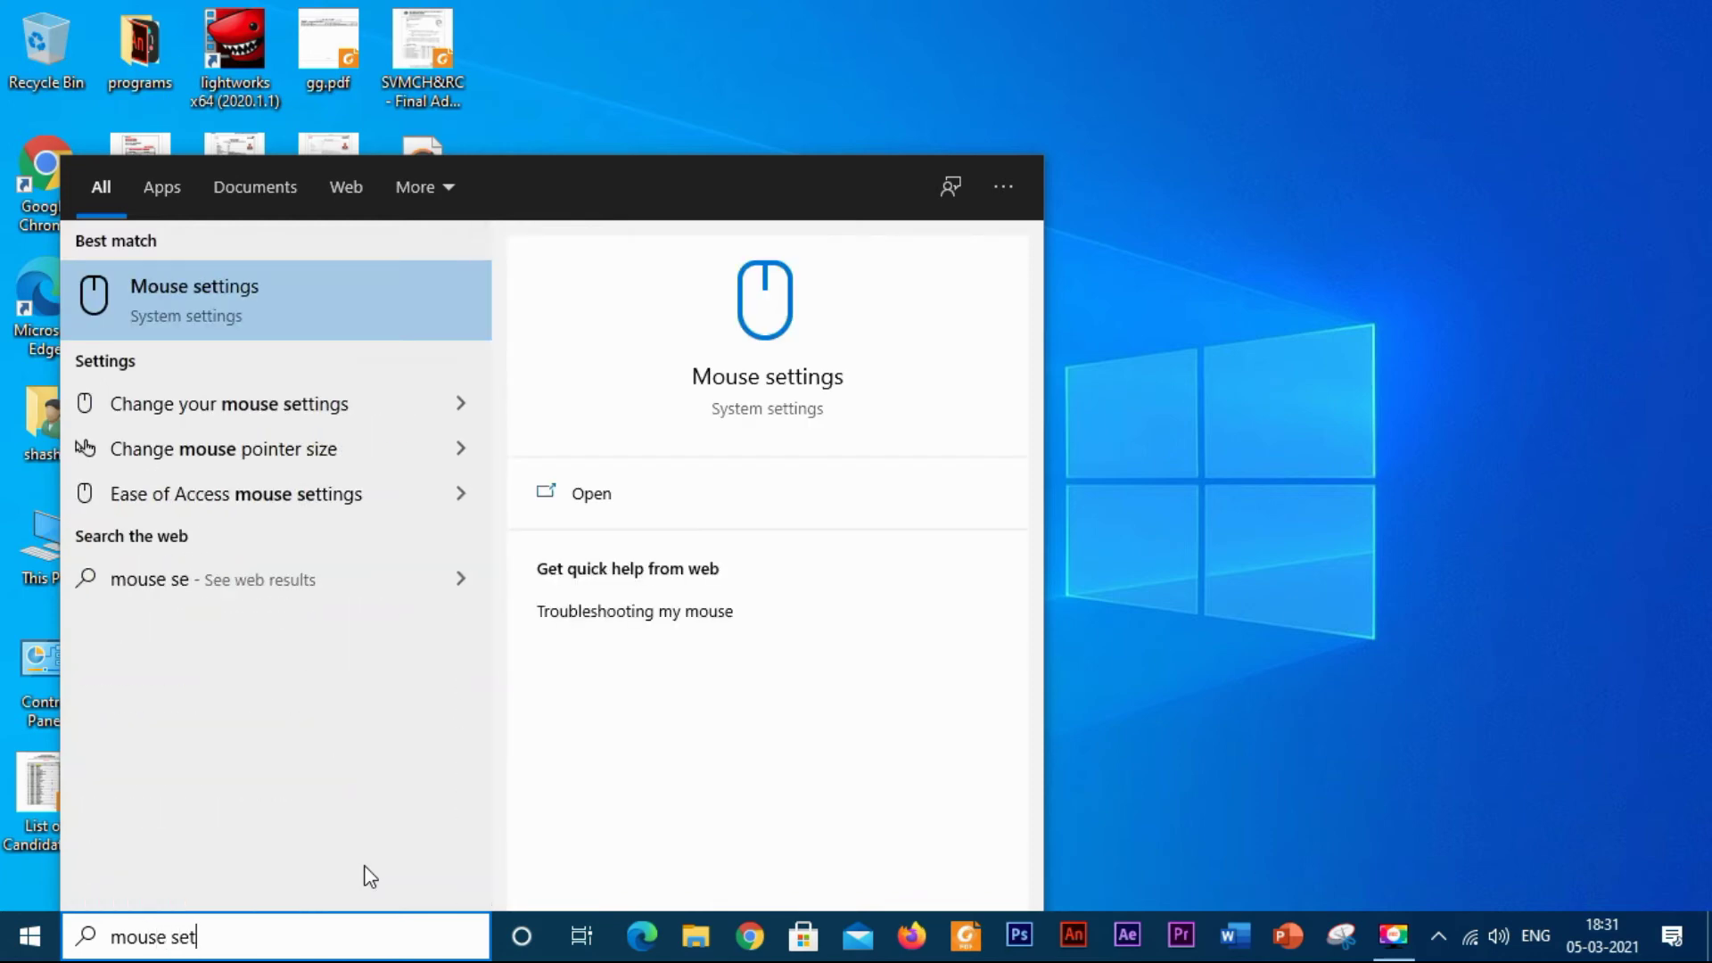
text(tings)
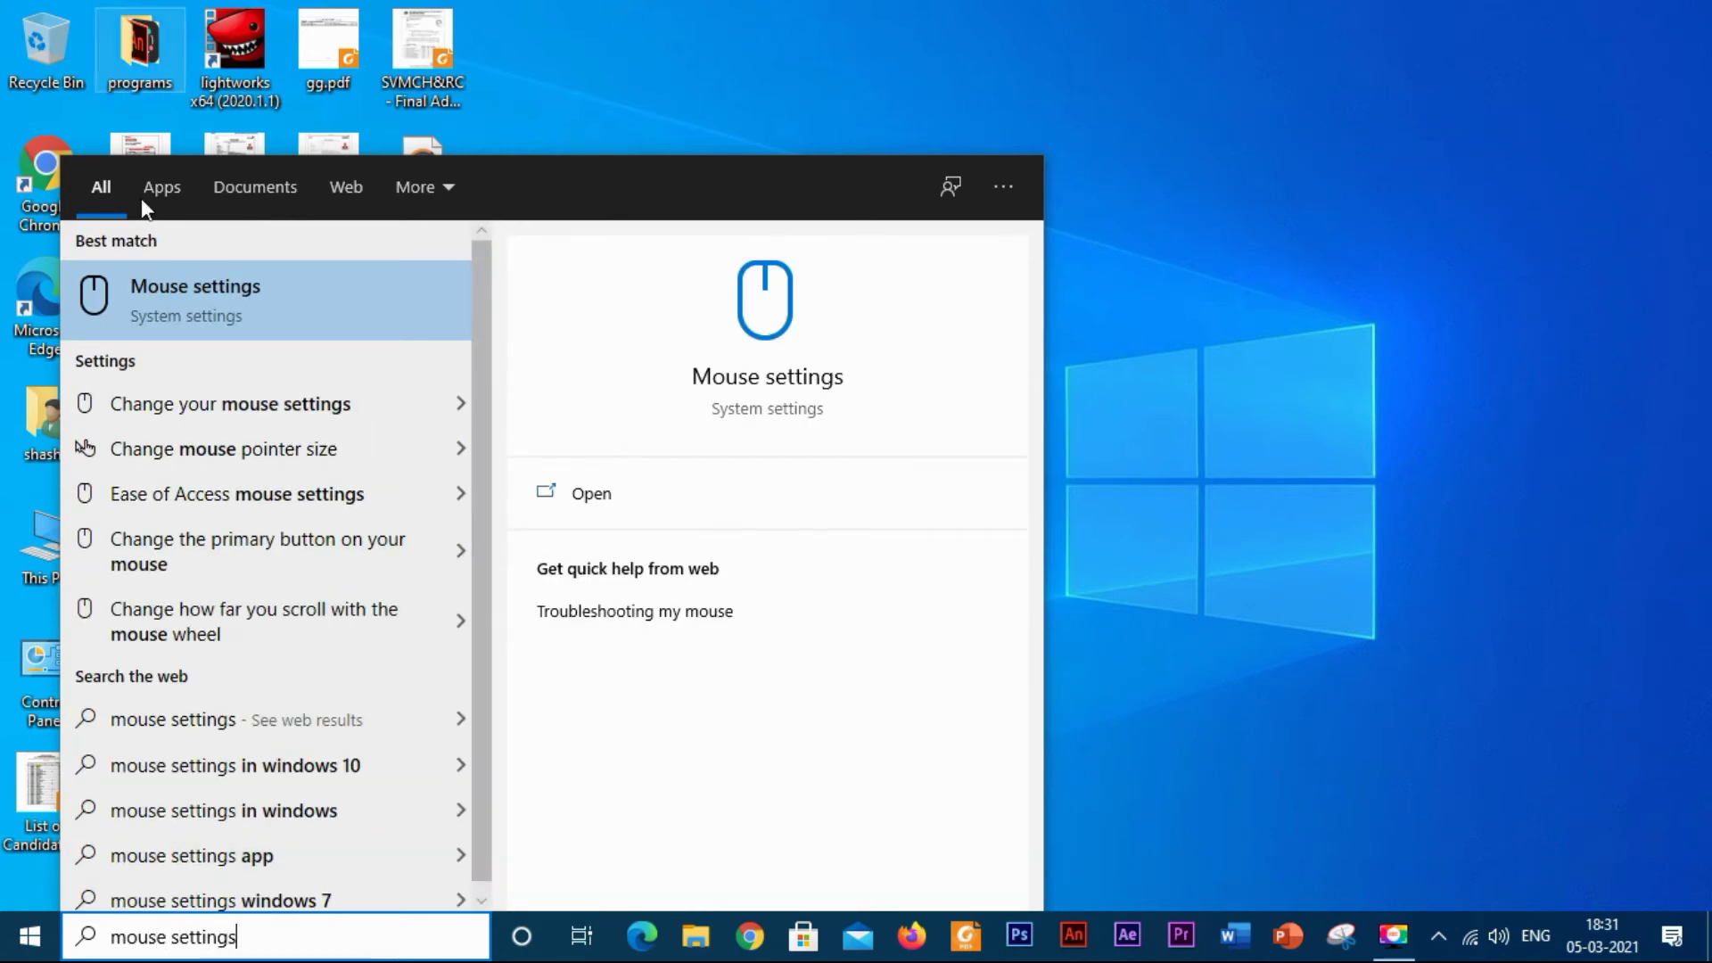
click(169, 283)
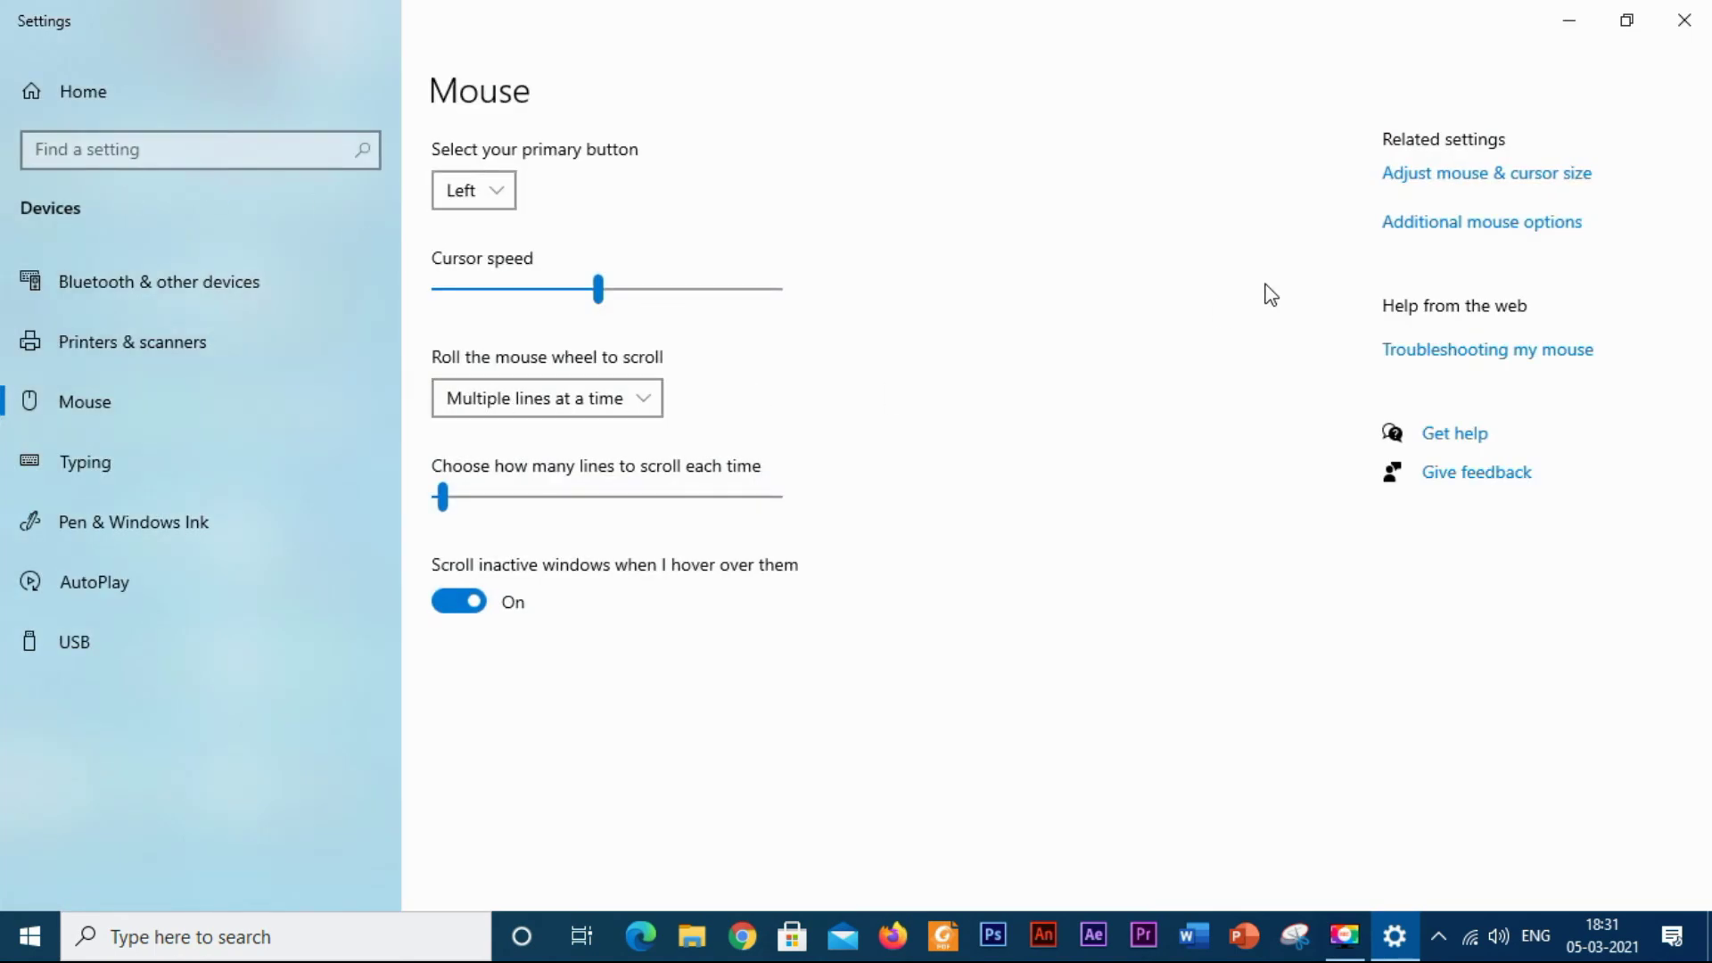
click(1509, 232)
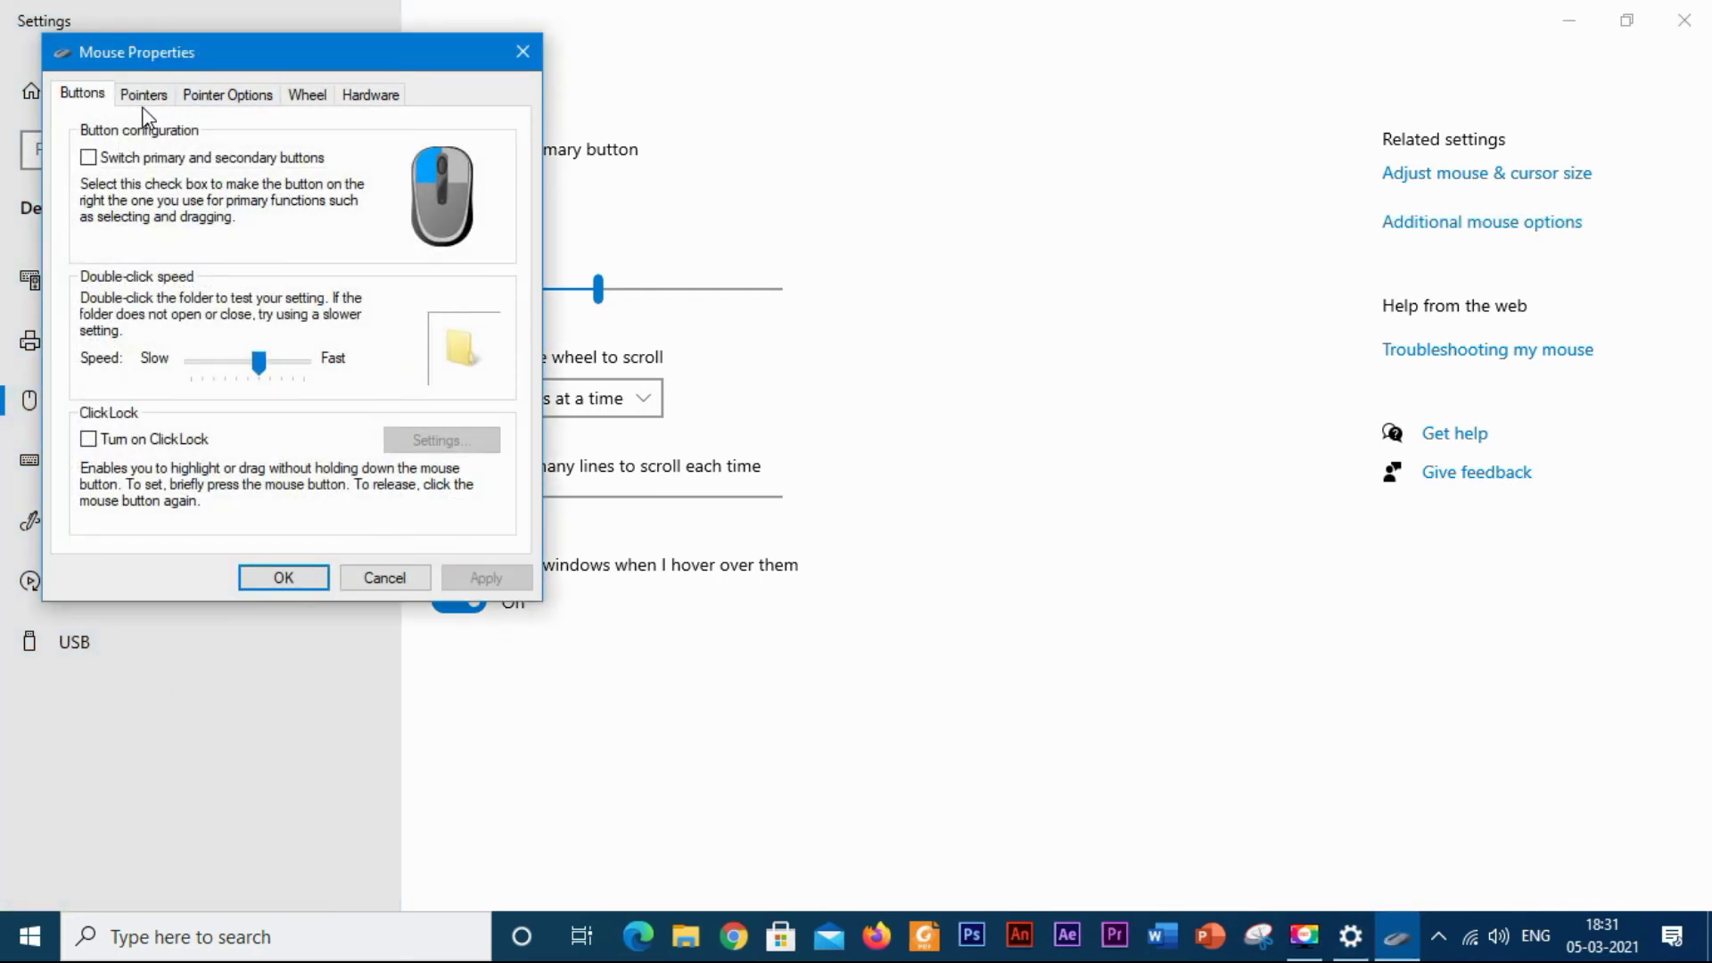
- Pick the El Capitan scheme on the Pointers tab, apply and confirm it, then close Settings
click(144, 100)
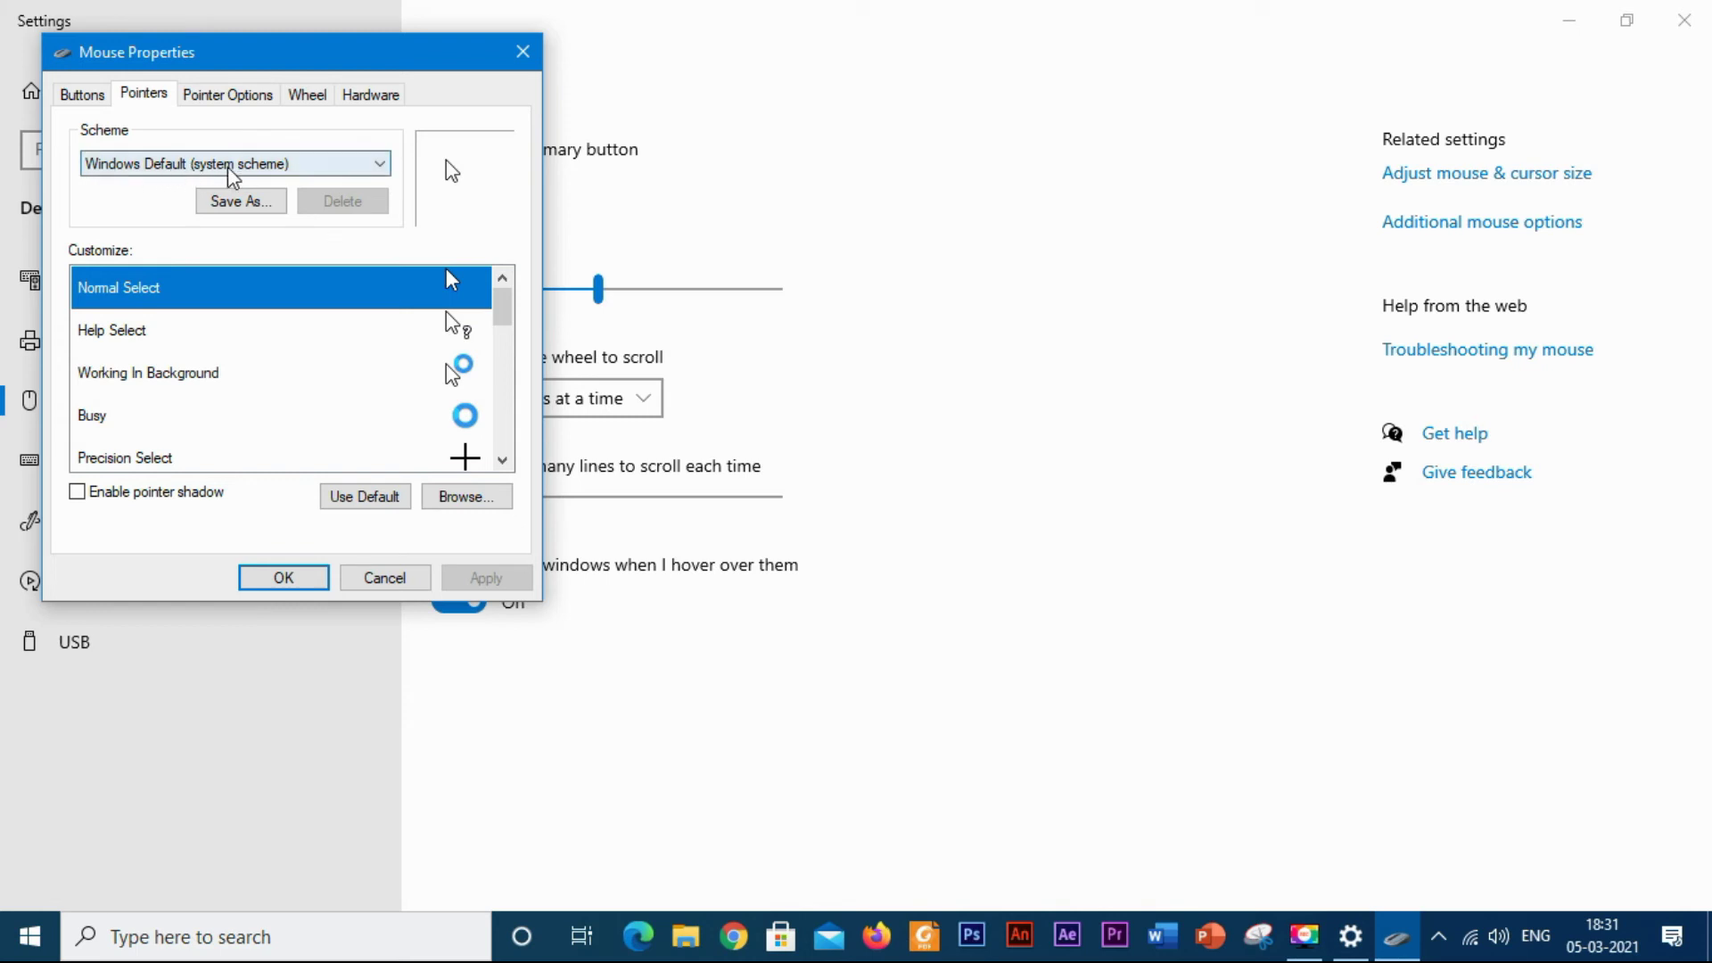
click(308, 172)
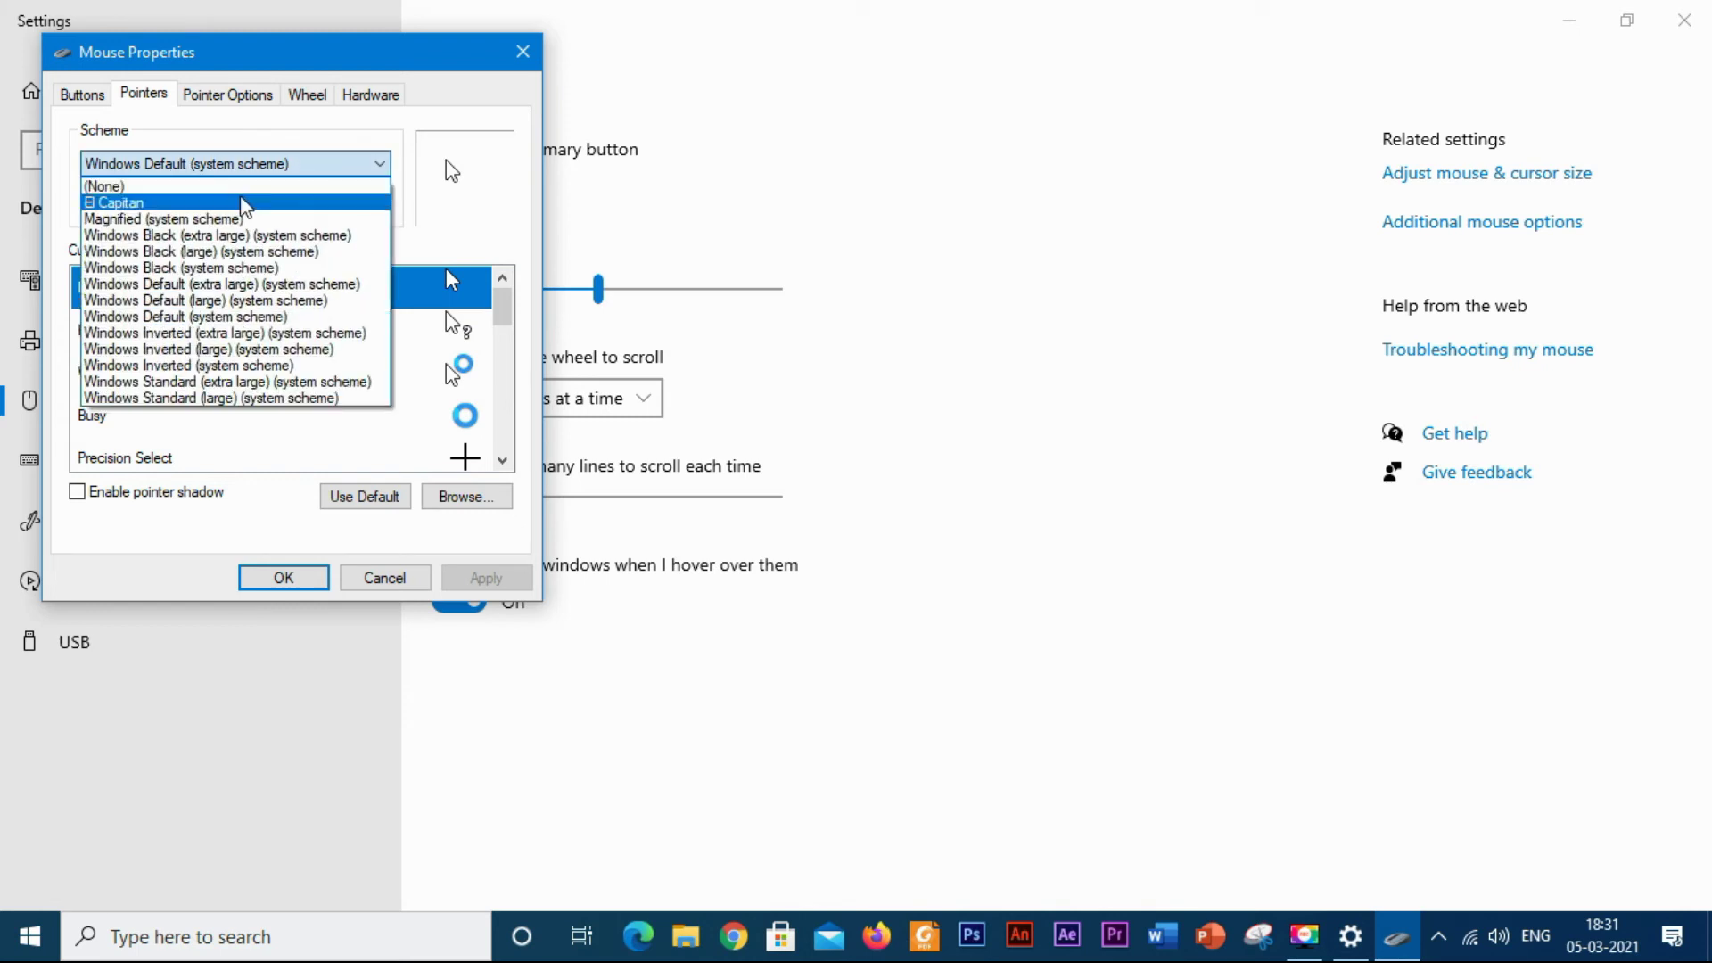
click(246, 204)
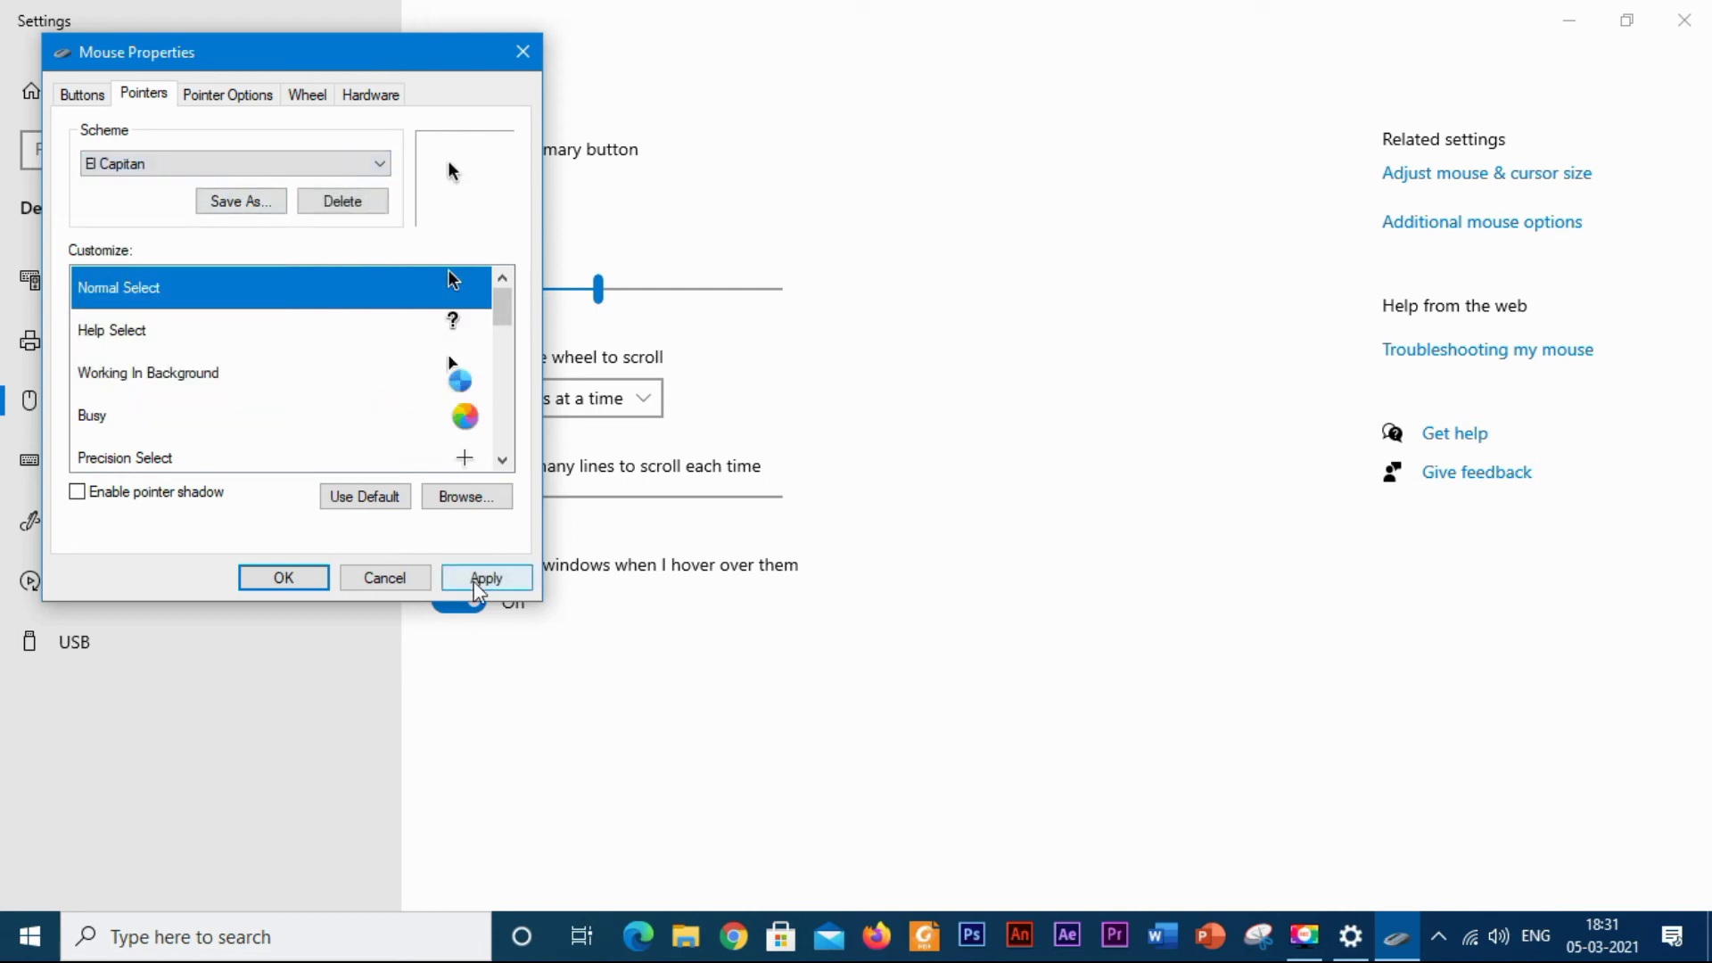
click(482, 579)
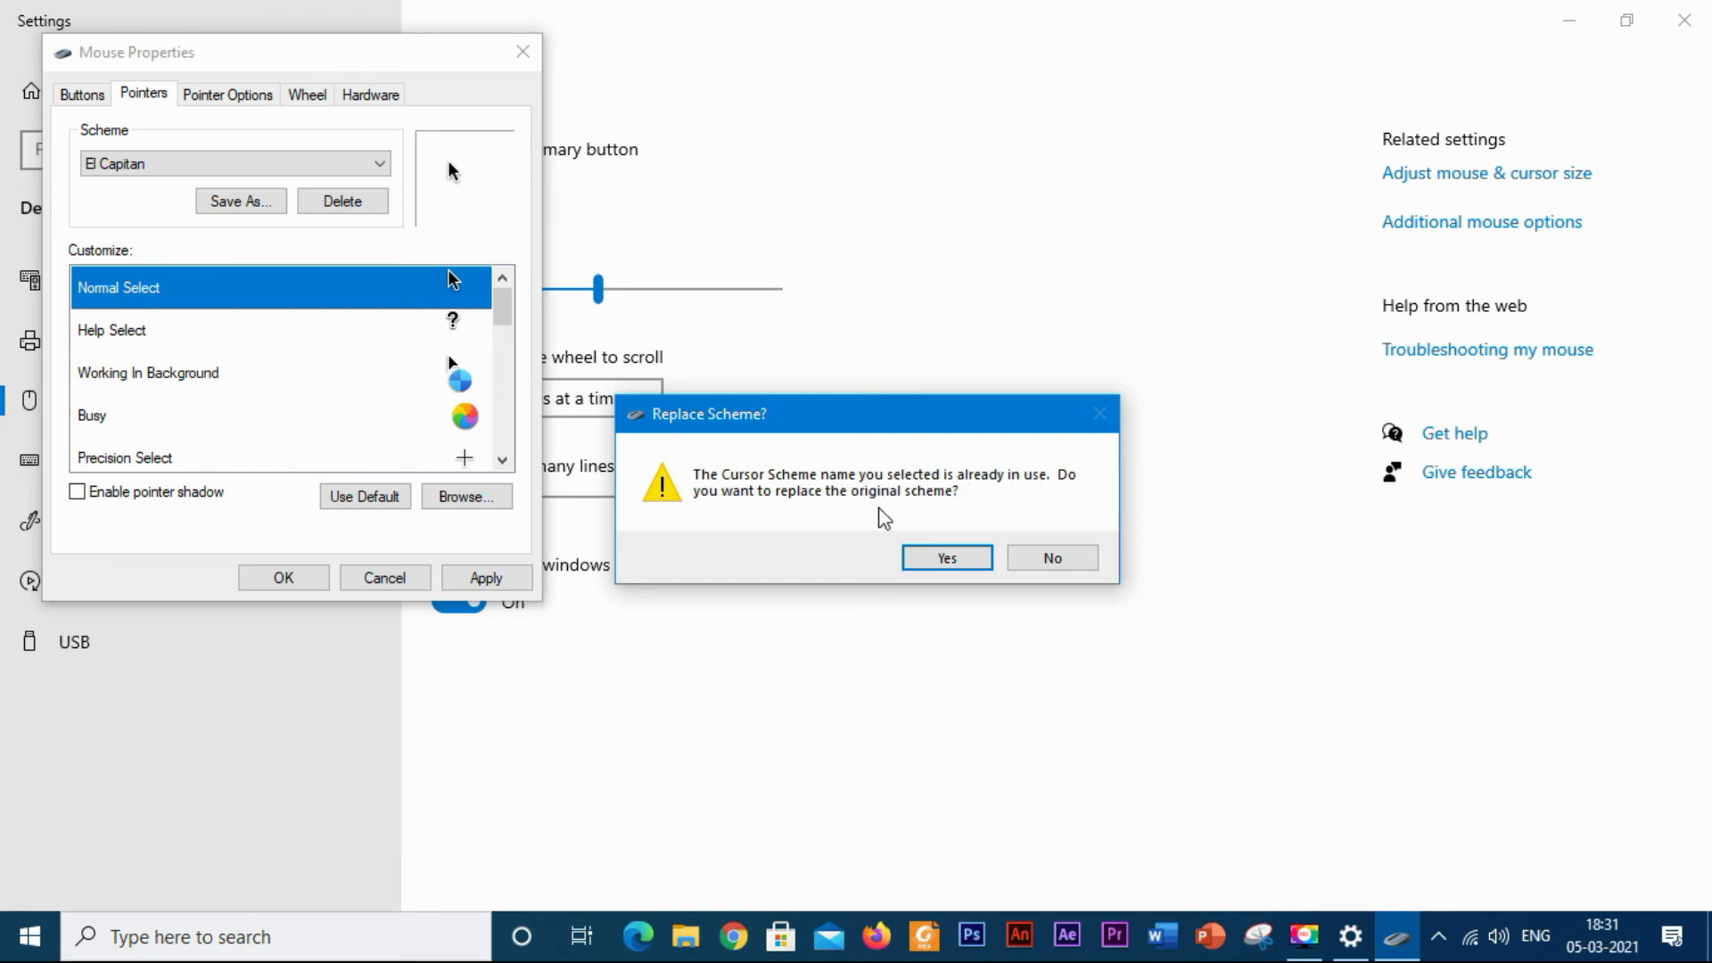
click(945, 560)
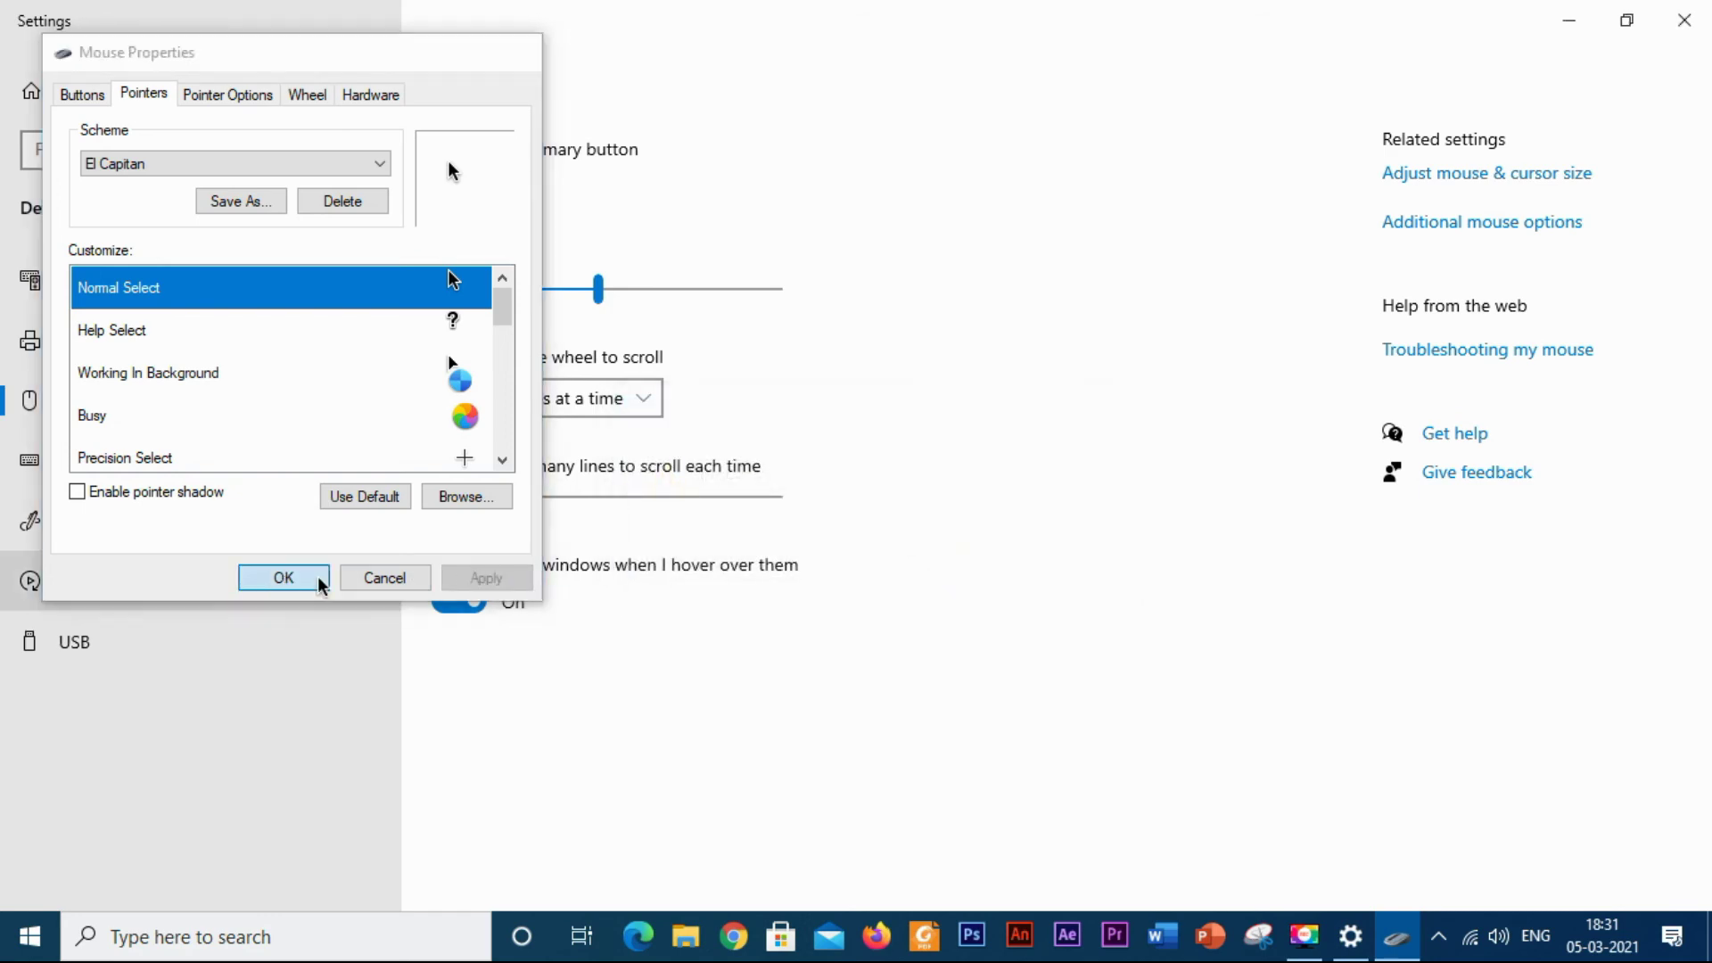
click(283, 577)
click(1684, 20)
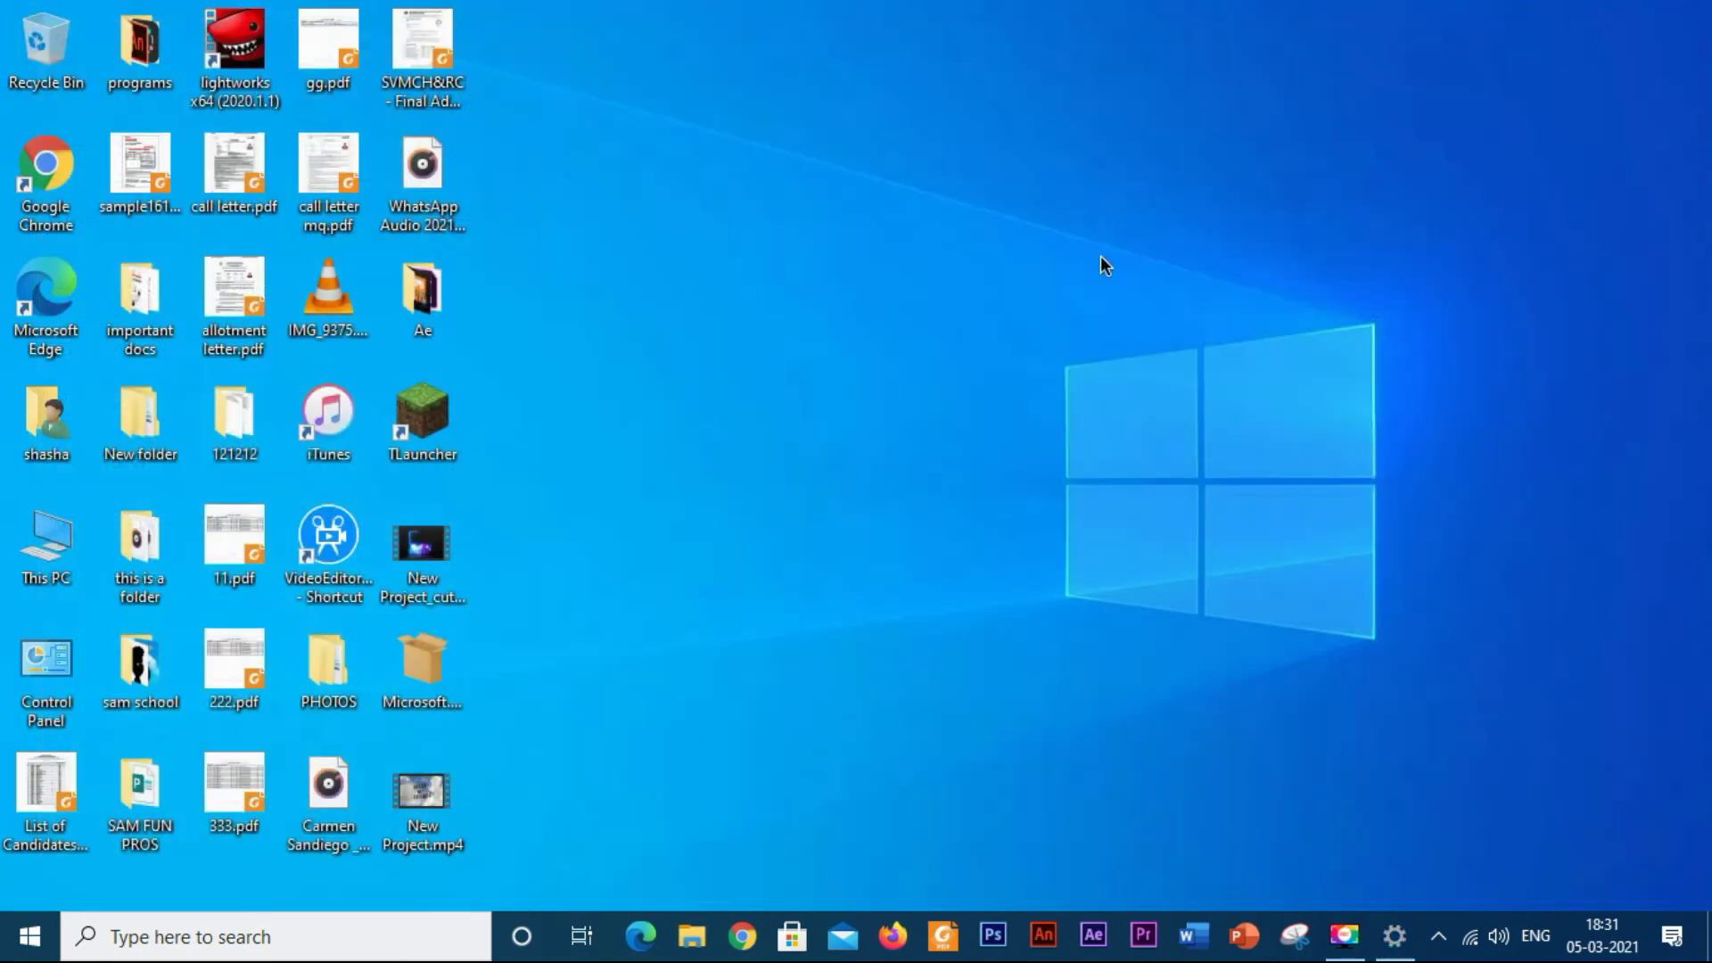
right_click(844, 251)
click(794, 325)
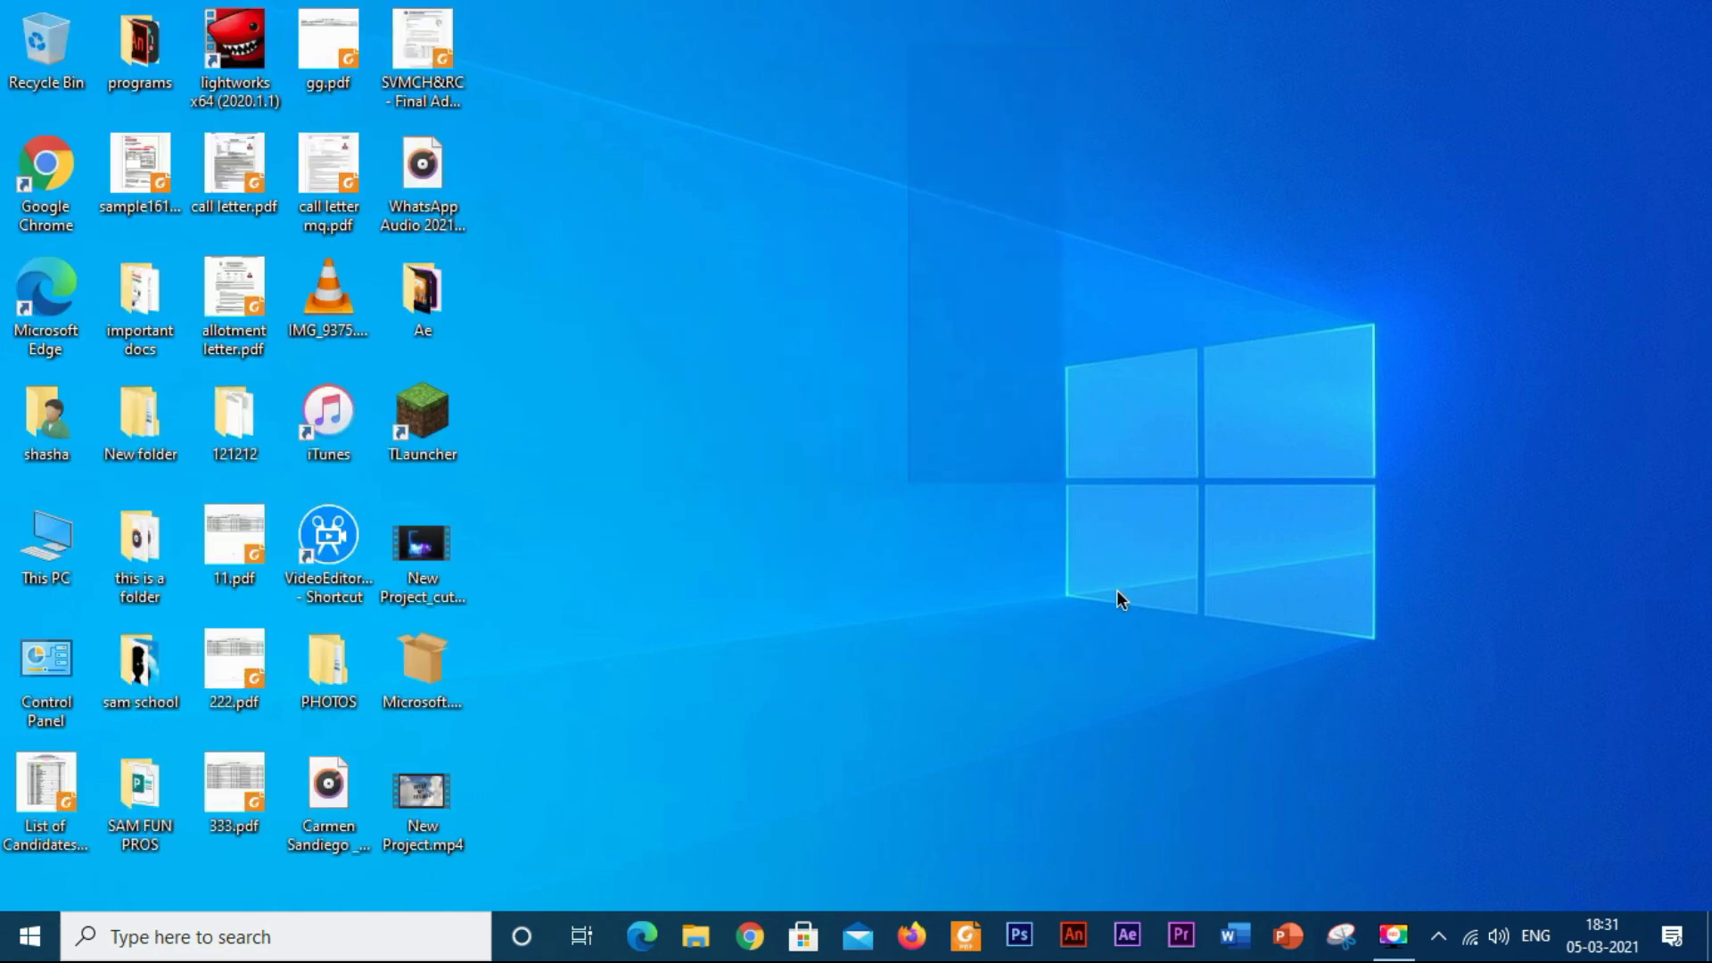
drag(1116, 590, 1511, 811)
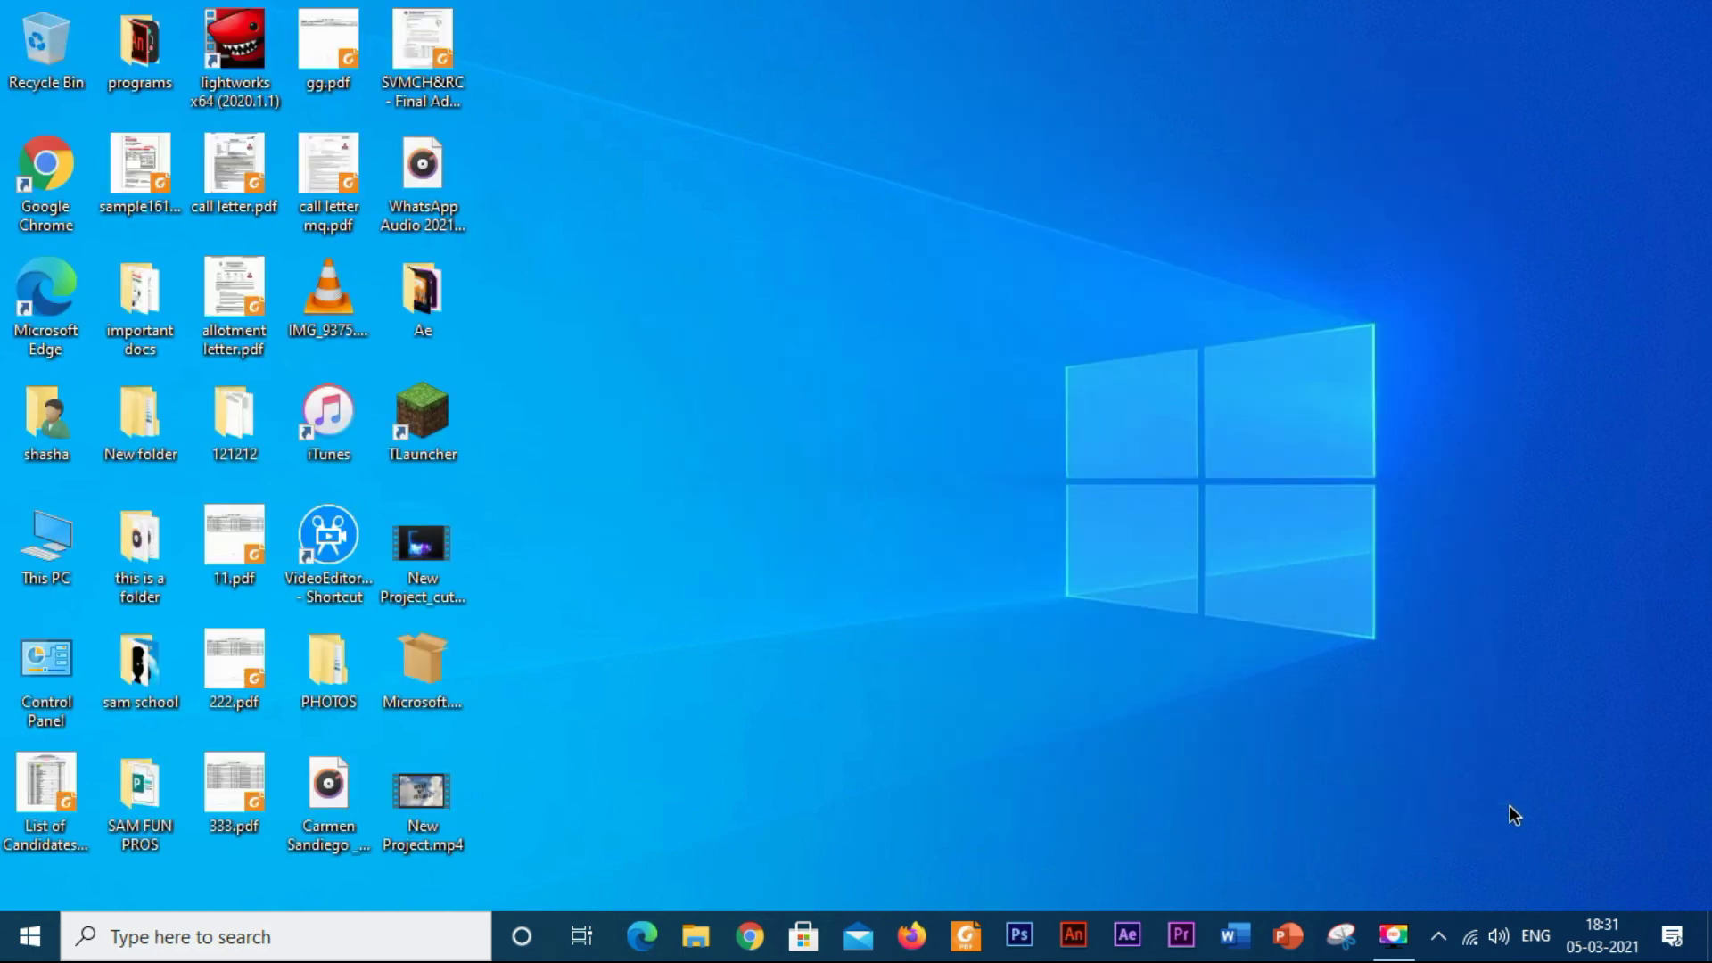